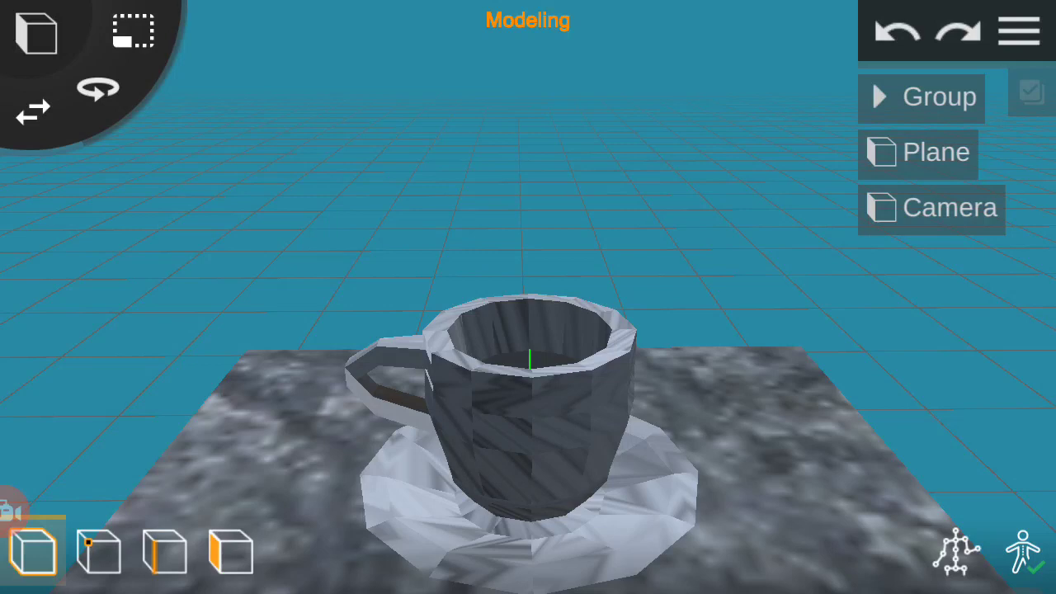
Replace the finished cup scene with an empty new scene and add a cylinder.
drag(578, 371, 462, 429)
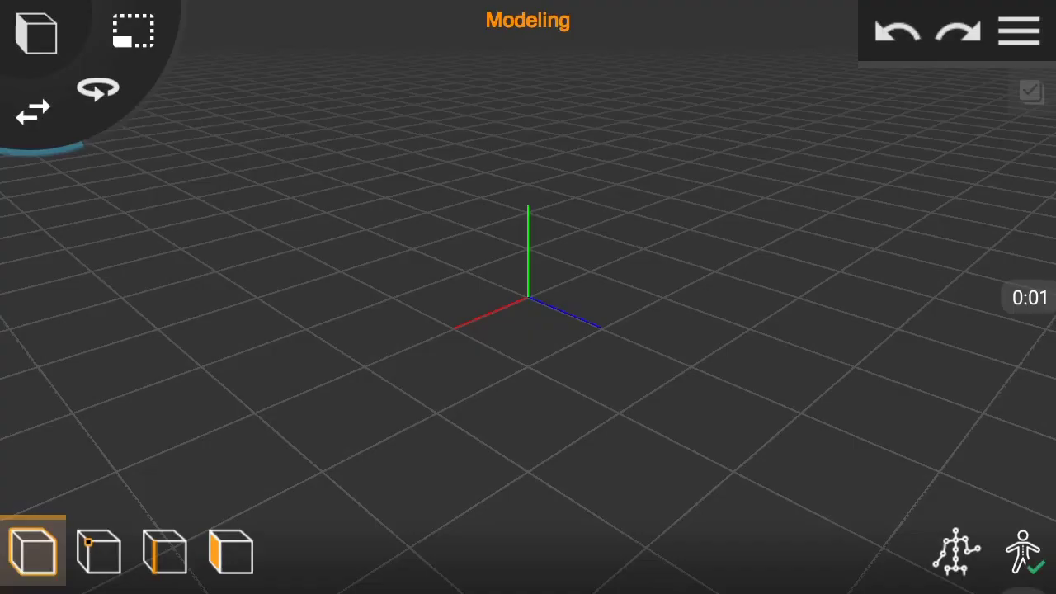
click(47, 225)
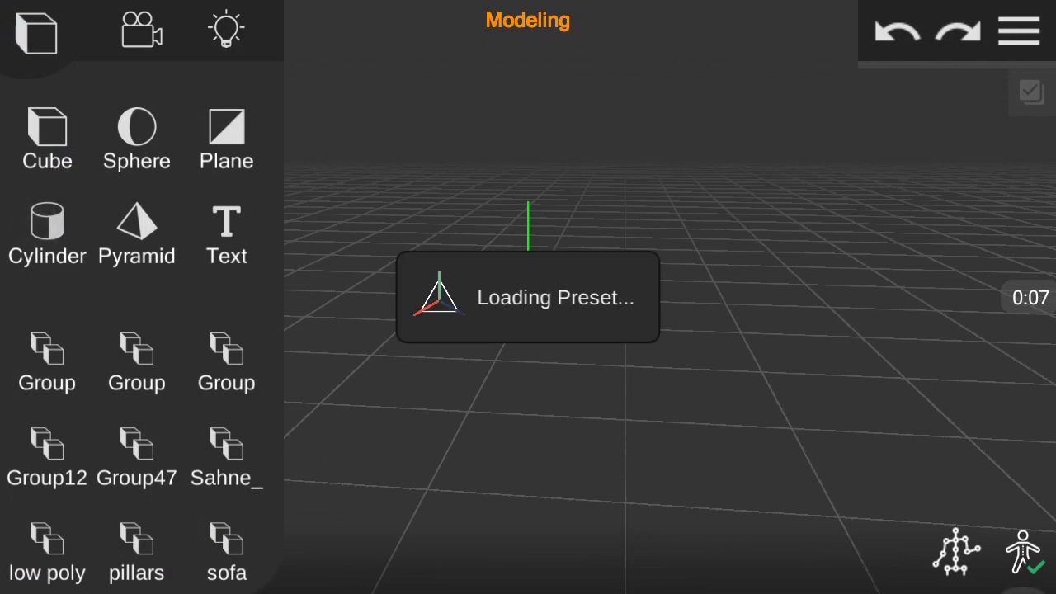
Squash the cylinder into a thin disc, make it an editable mesh, and select its faces.
drag(540, 217, 573, 306)
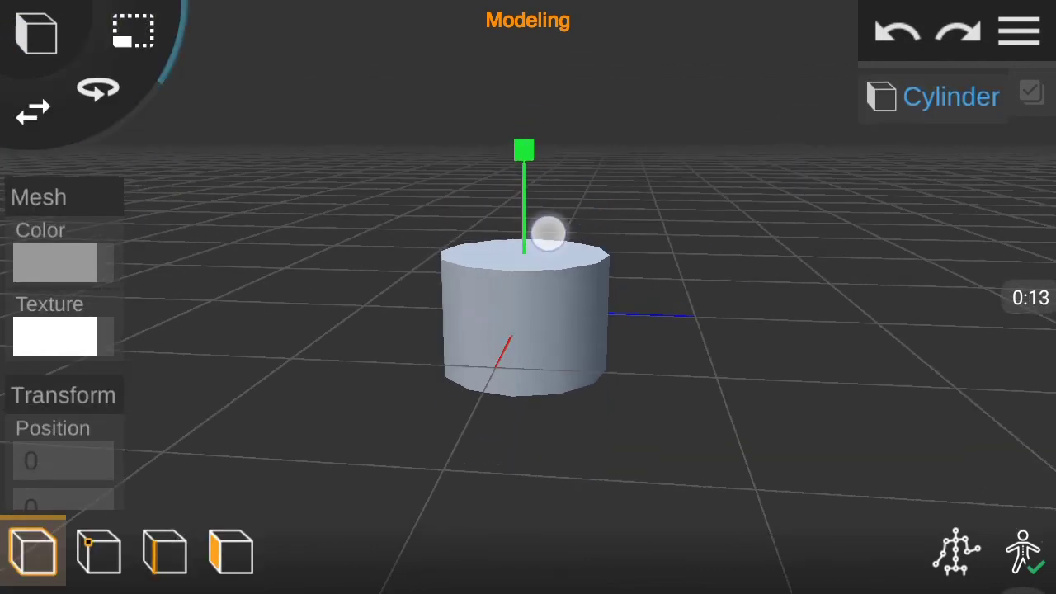
click(231, 551)
click(731, 354)
drag(750, 266, 653, 264)
drag(388, 233, 495, 382)
mouse_move(640, 310)
mouse_down()
mouse_move(853, 288)
mouse_move(872, 448)
mouse_up()
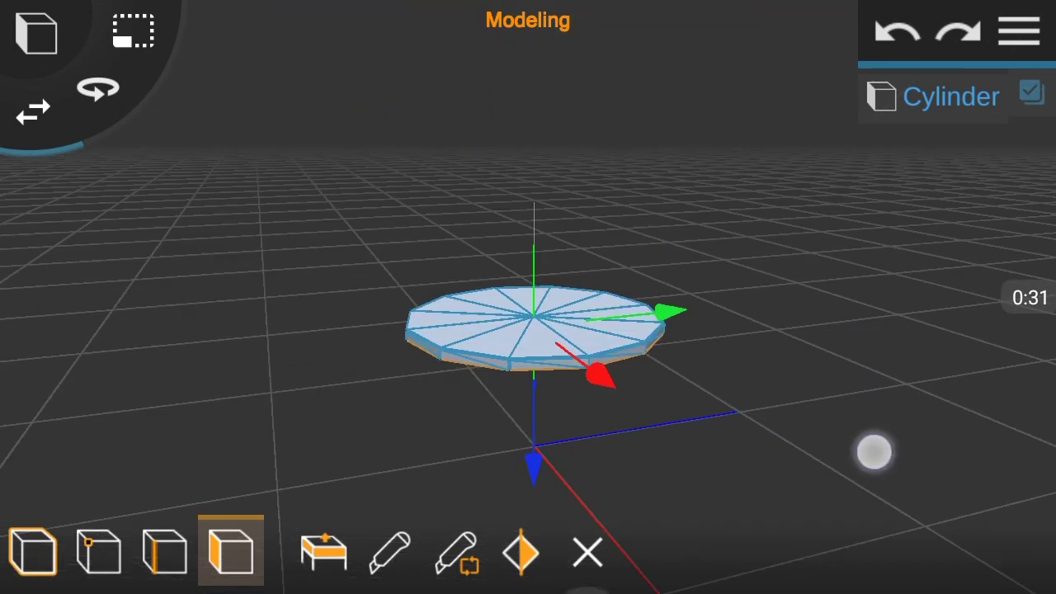
Extrude the disc's faces downward and then further outward.
click(324, 551)
drag(557, 348, 558, 381)
mouse_move(698, 405)
mouse_down()
mouse_move(713, 263)
mouse_move(299, 216)
mouse_up()
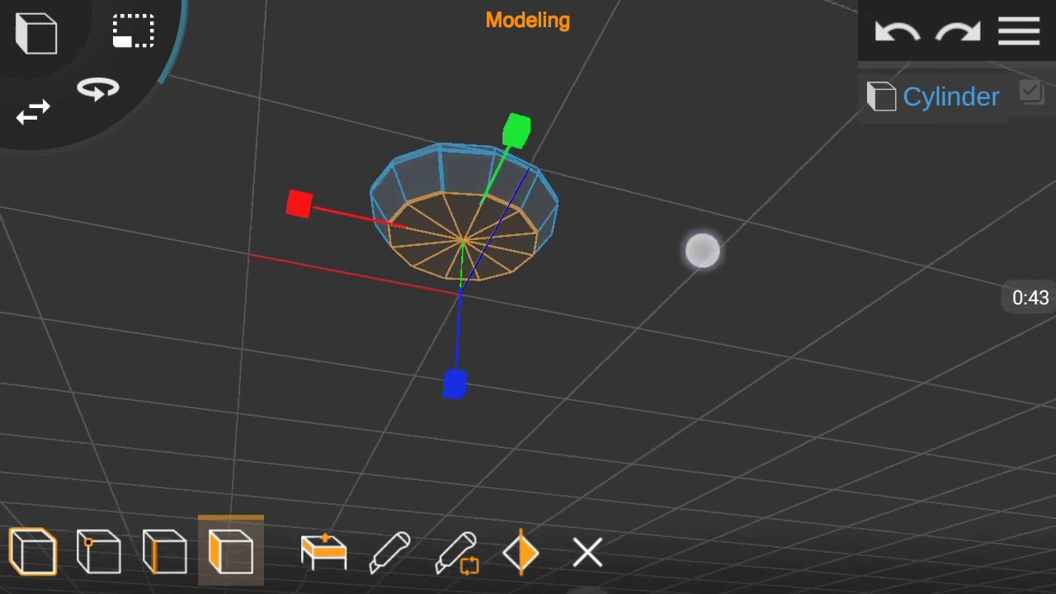
drag(702, 251, 820, 108)
drag(35, 118, 844, 404)
click(323, 551)
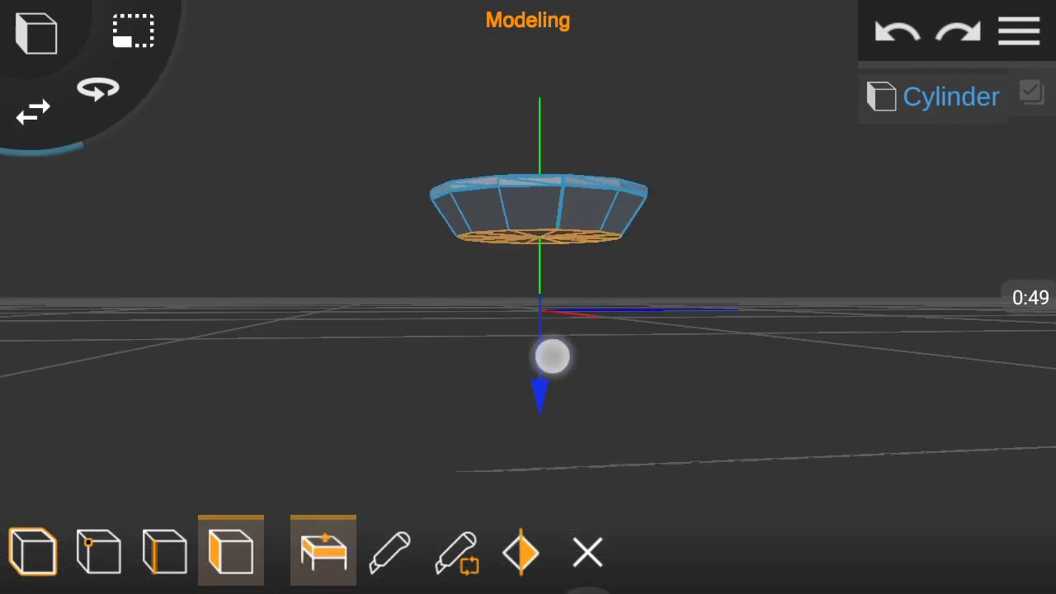
drag(552, 353, 793, 332)
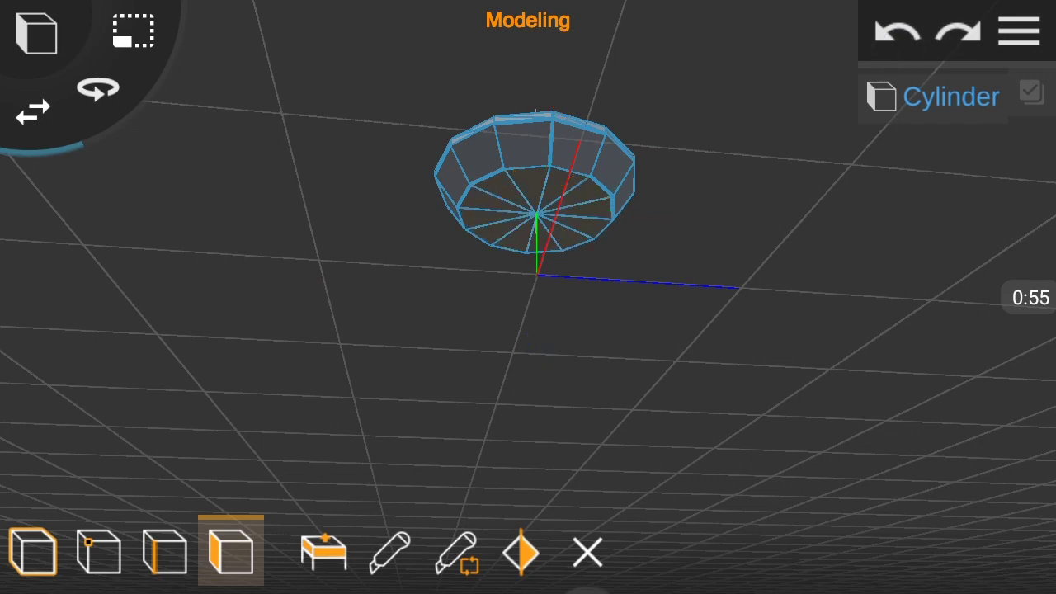
Select the whole bottom face of the disc, viewing it from below.
scroll(534, 189, up, 5)
click(495, 284)
drag(442, 196, 738, 172)
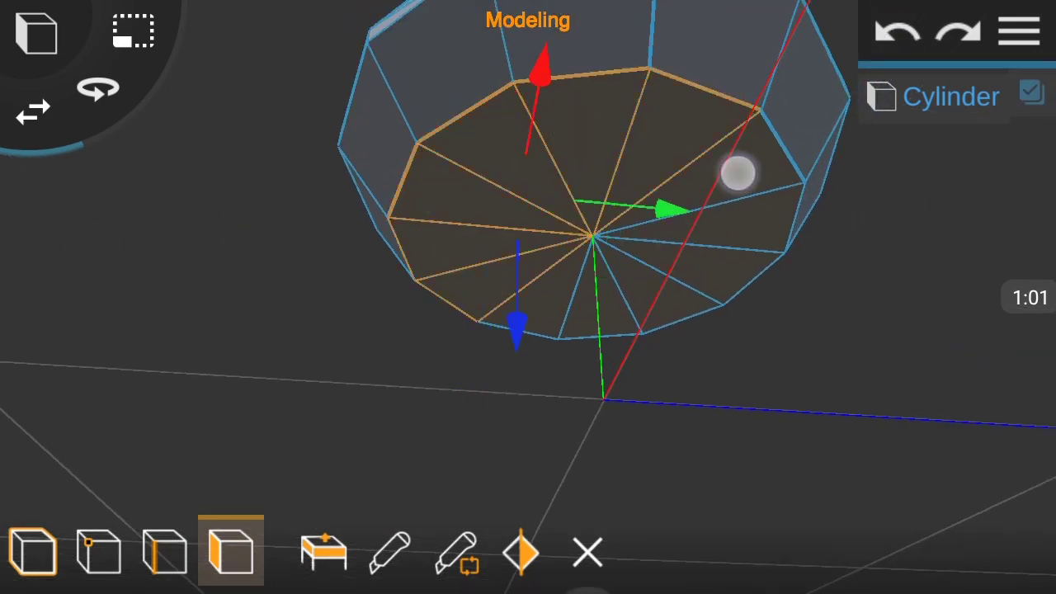
drag(962, 462, 962, 391)
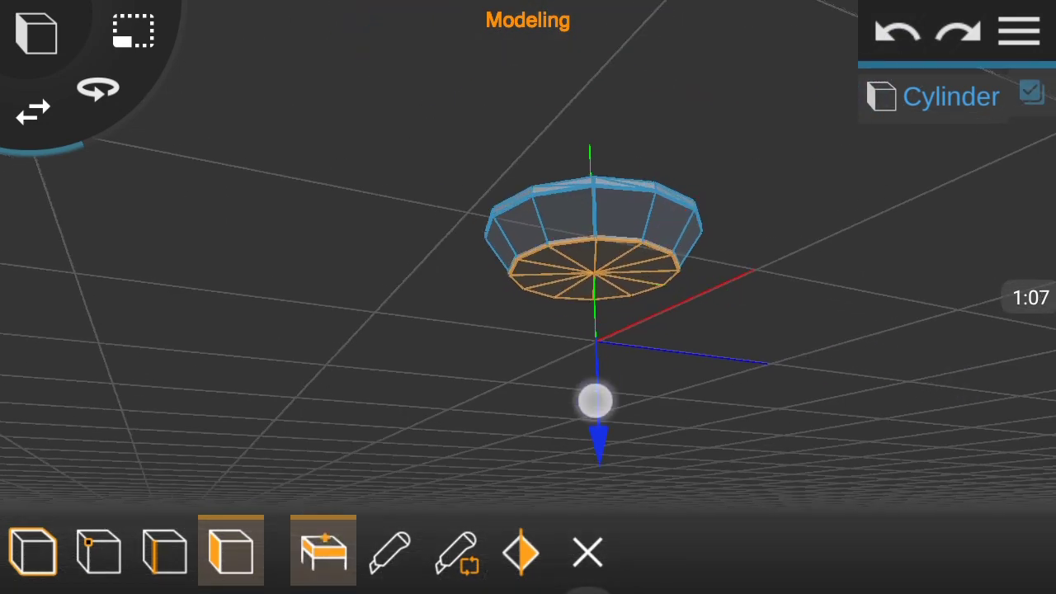
drag(595, 396, 783, 372)
scroll(528, 273, up, 5)
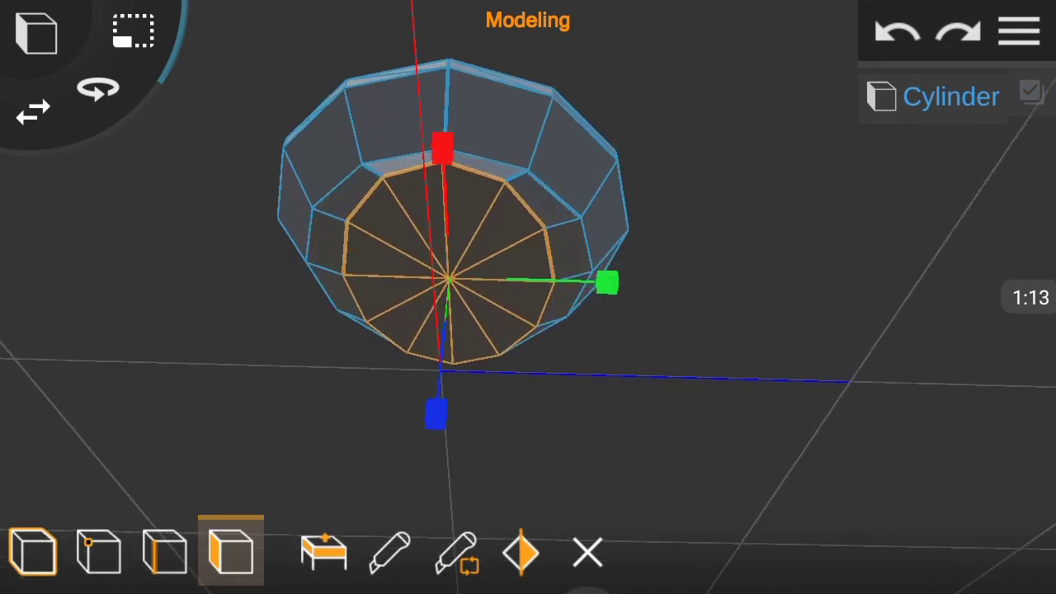
drag(575, 294, 575, 165)
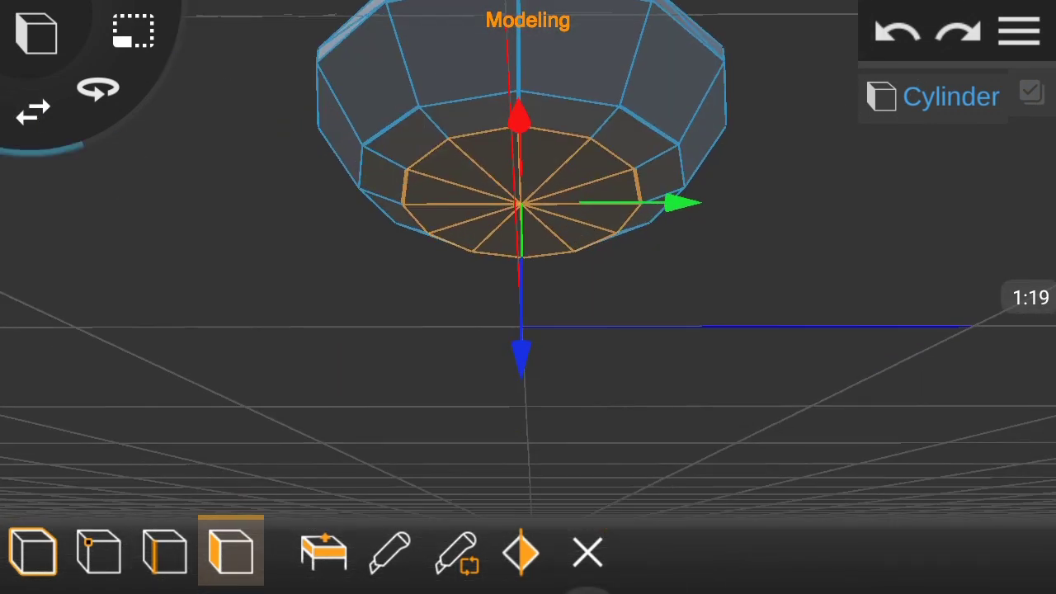
drag(577, 413, 627, 429)
Extrude the top face upward to lengthen the cylinder into straight walls.
mouse_move(528, 313)
mouse_down()
mouse_move(398, 90)
mouse_move(688, 269)
mouse_move(602, 171)
mouse_move(578, 240)
mouse_move(569, 314)
mouse_up()
mouse_move(542, 351)
mouse_down()
mouse_move(889, 356)
mouse_move(854, 325)
mouse_move(799, 321)
mouse_move(792, 388)
mouse_up()
scroll(569, 215, down, 3)
mouse_move(767, 288)
mouse_down()
mouse_move(705, 205)
mouse_move(566, 156)
mouse_up()
scroll(483, 342, down, 3)
mouse_move(750, 330)
mouse_down()
mouse_move(778, 217)
mouse_move(726, 234)
mouse_move(720, 198)
mouse_up()
click(319, 542)
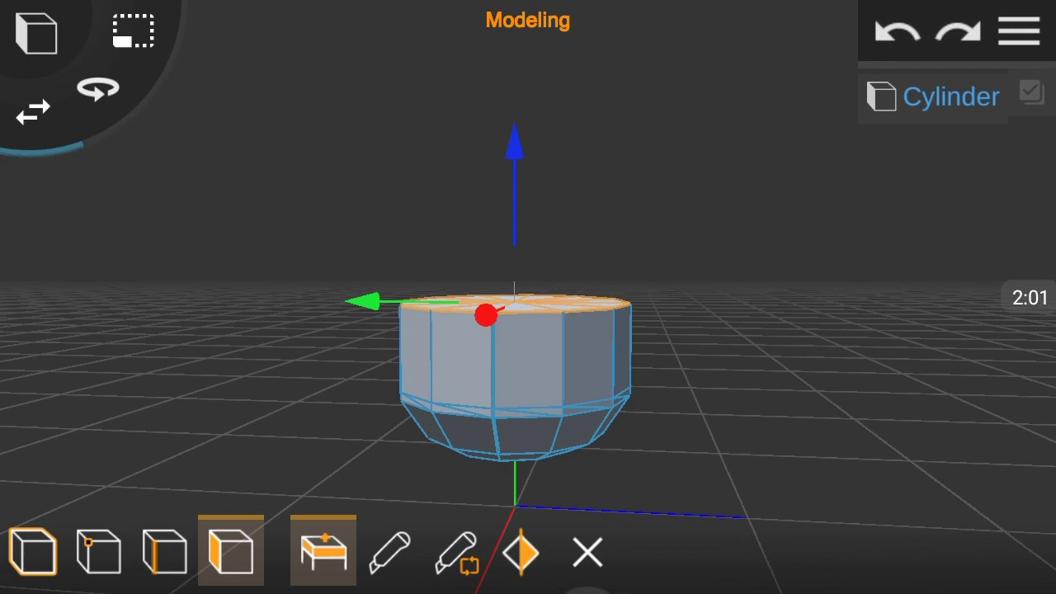
Extrude the top face further upward to make the body taller.
drag(365, 346, 806, 257)
click(606, 402)
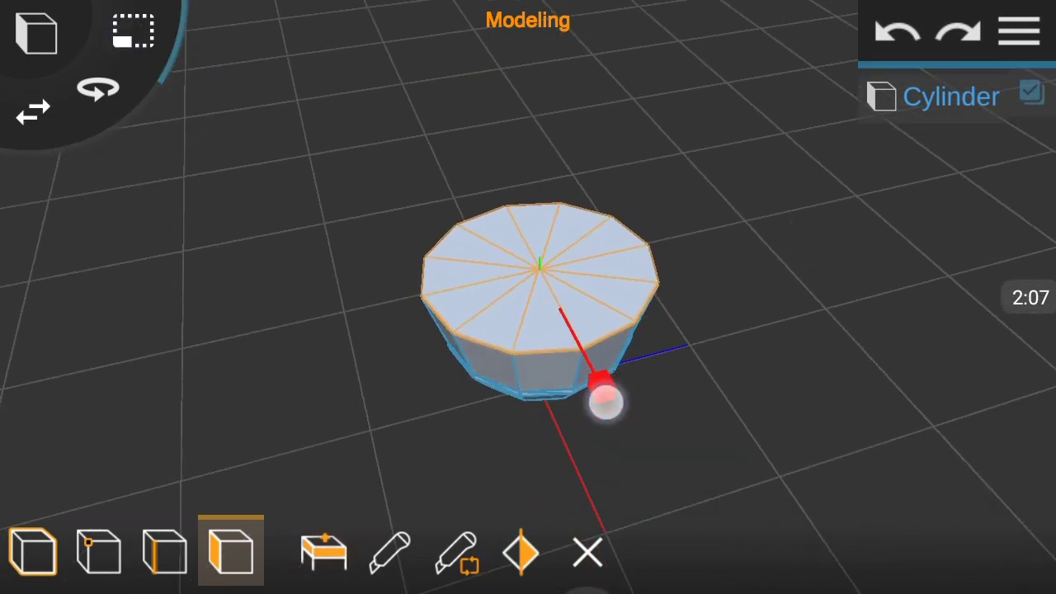
click(330, 529)
mouse_move(802, 324)
mouse_down()
mouse_move(796, 255)
mouse_move(370, 220)
mouse_move(566, 306)
mouse_move(702, 77)
mouse_move(578, 283)
mouse_move(653, 193)
mouse_move(368, 265)
mouse_up()
click(562, 118)
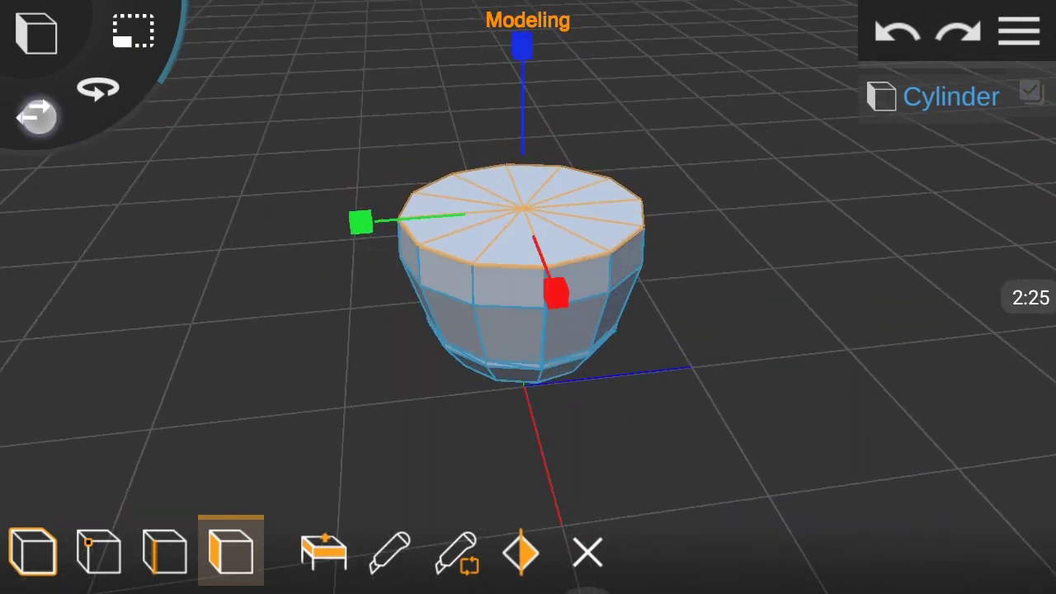
Push the inset top face down to hollow the cup, leaving a thin rim.
click(36, 116)
scroll(496, 264, up, 3)
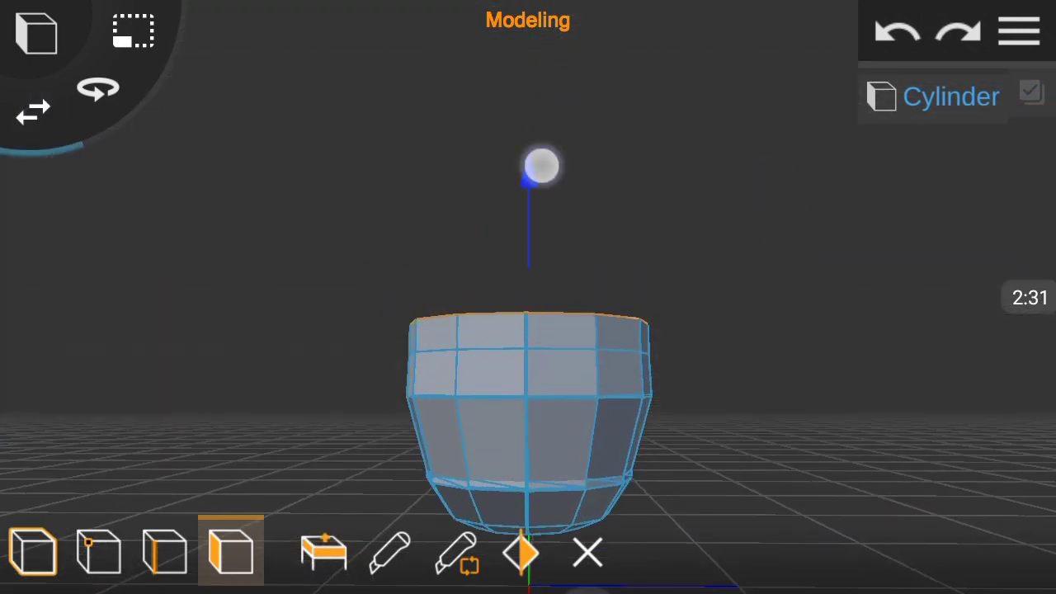
mouse_move(748, 160)
mouse_down()
mouse_move(541, 69)
mouse_move(792, 211)
mouse_up()
drag(409, 250, 550, 304)
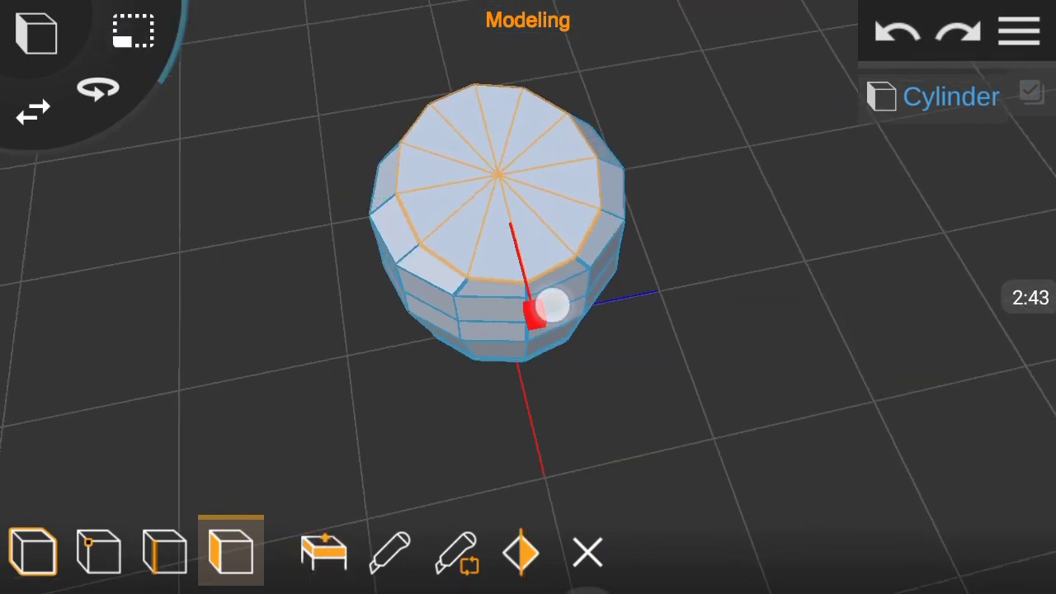
mouse_move(757, 278)
mouse_down()
mouse_move(756, 231)
mouse_move(768, 239)
mouse_move(727, 185)
mouse_up()
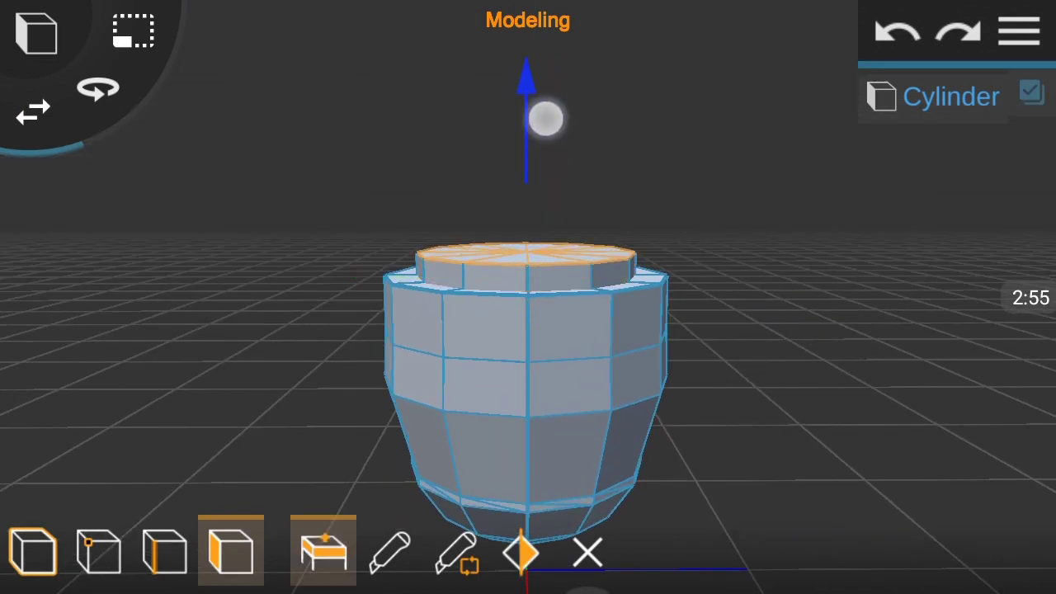
drag(546, 171, 549, 248)
drag(743, 248, 743, 314)
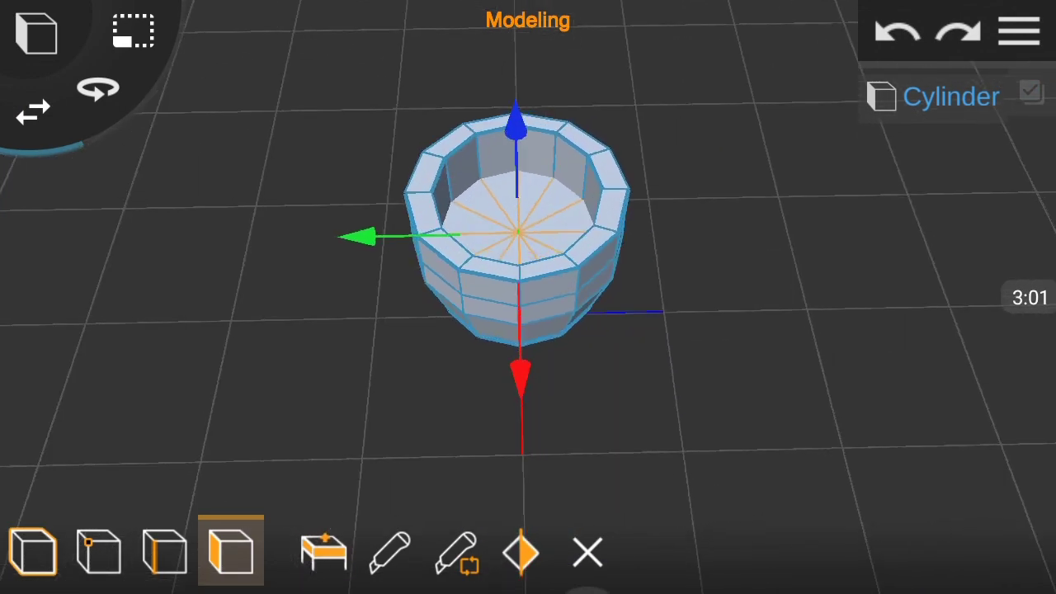
drag(716, 182, 714, 110)
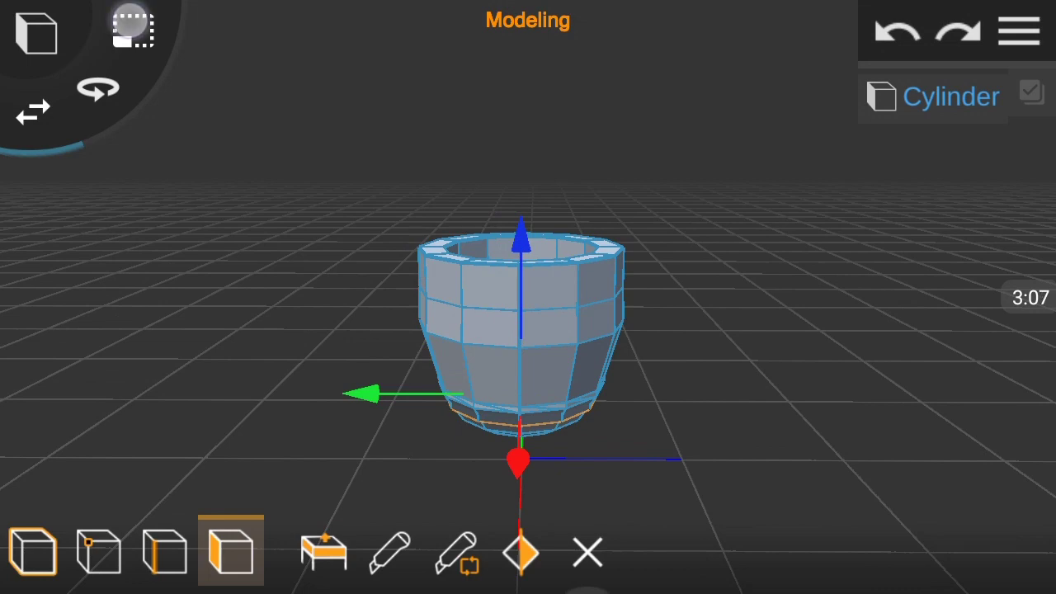
drag(129, 25, 130, 8)
drag(400, 402, 858, 247)
mouse_move(552, 448)
mouse_down()
mouse_move(649, 377)
mouse_move(854, 298)
mouse_up()
Save the project under the name 'mug'.
click(1019, 31)
click(925, 274)
click(519, 285)
key(BackSpace)
key(BackSpace)
key(BackSpace)
text(mug)
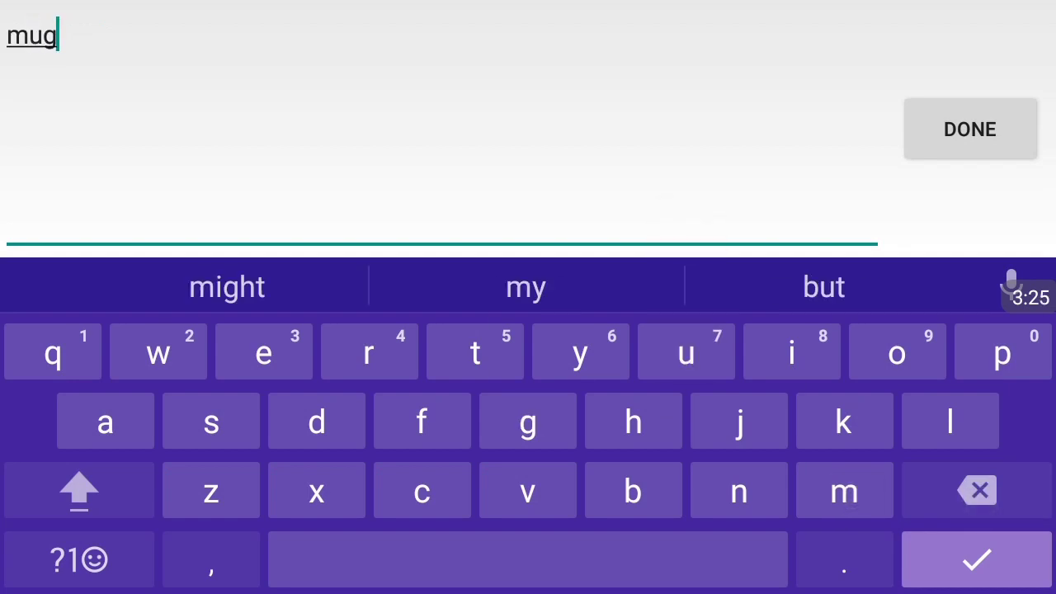
key(Return)
click(772, 376)
drag(569, 231, 541, 342)
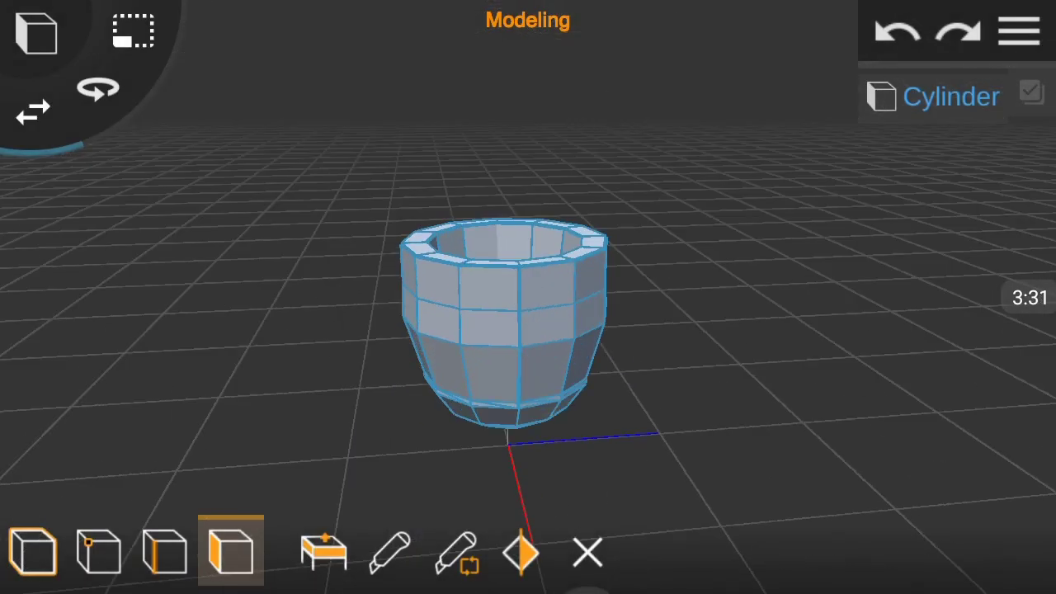
Add two edge loops around the mug's middle.
click(517, 294)
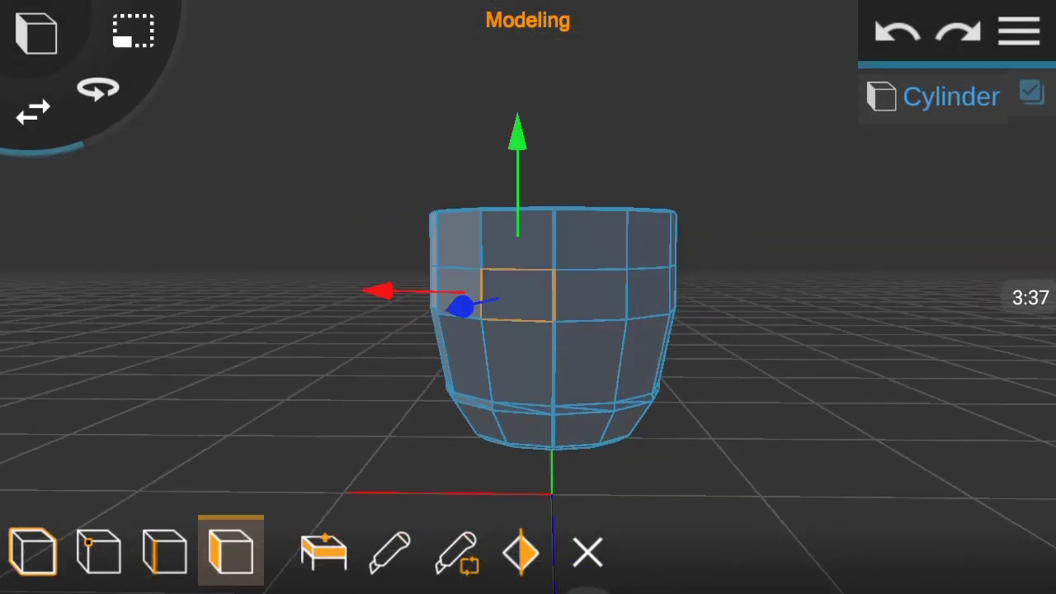
drag(783, 230, 962, 273)
scroll(528, 280, up, 5)
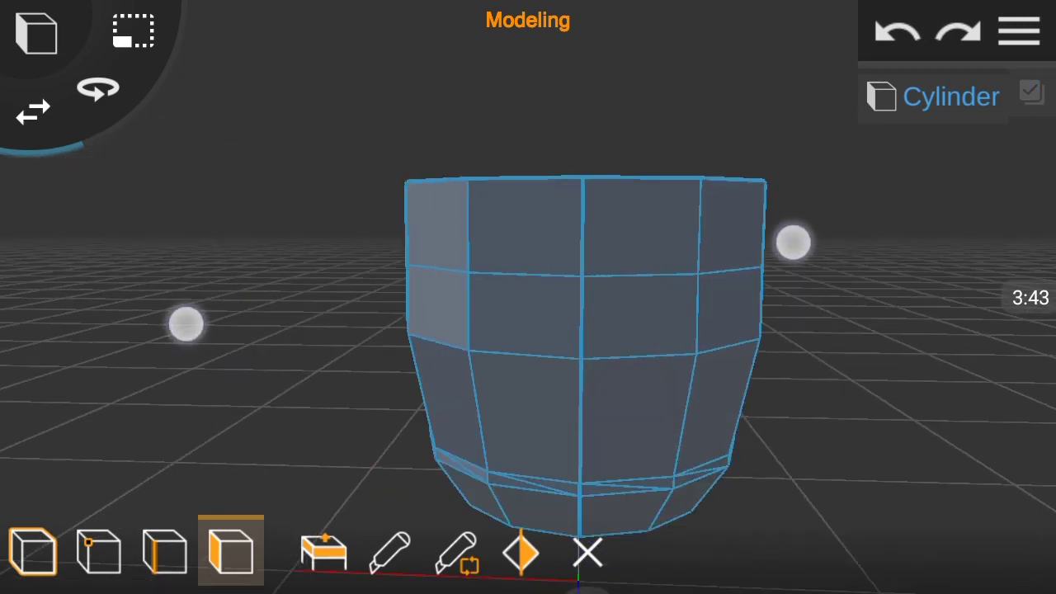
click(456, 551)
click(653, 206)
click(577, 385)
drag(547, 428, 672, 309)
scroll(528, 330, up, 3)
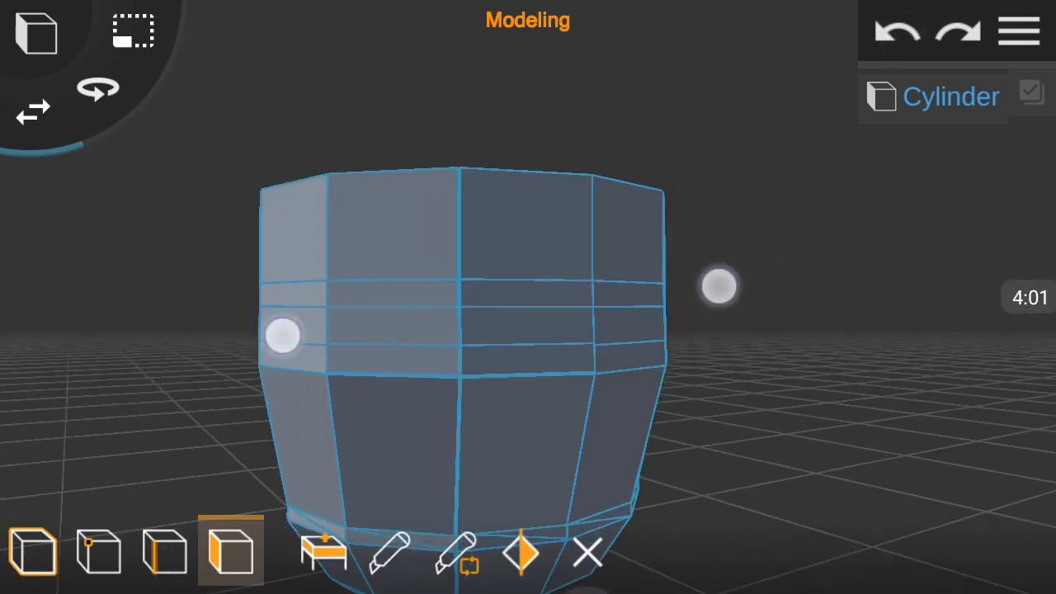
scroll(529, 330, up, 3)
Cut new edges through an upper-band face, then undo an unwanted outward extrusion.
click(582, 377)
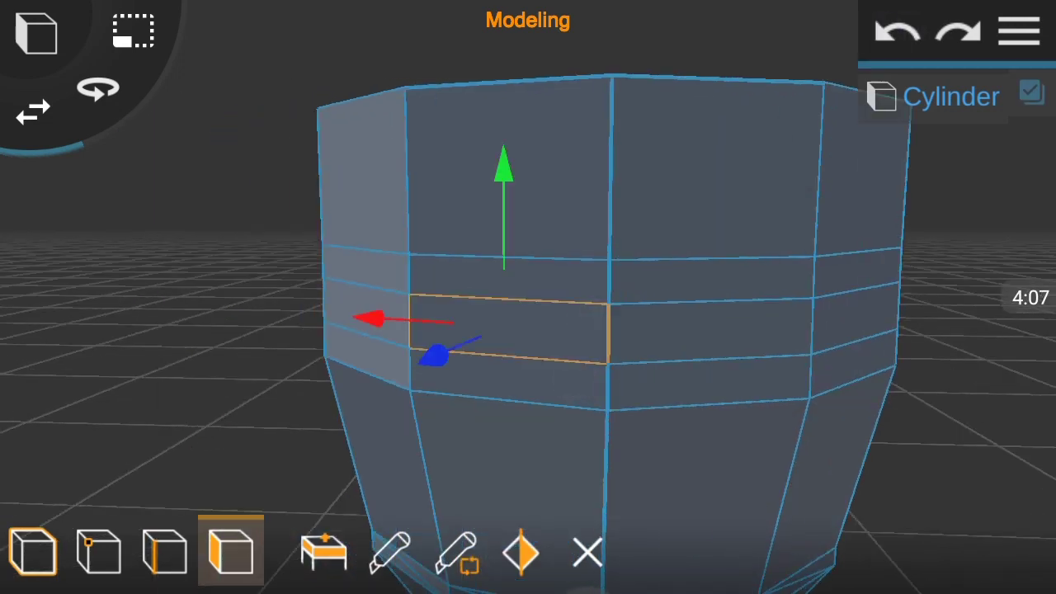
click(535, 363)
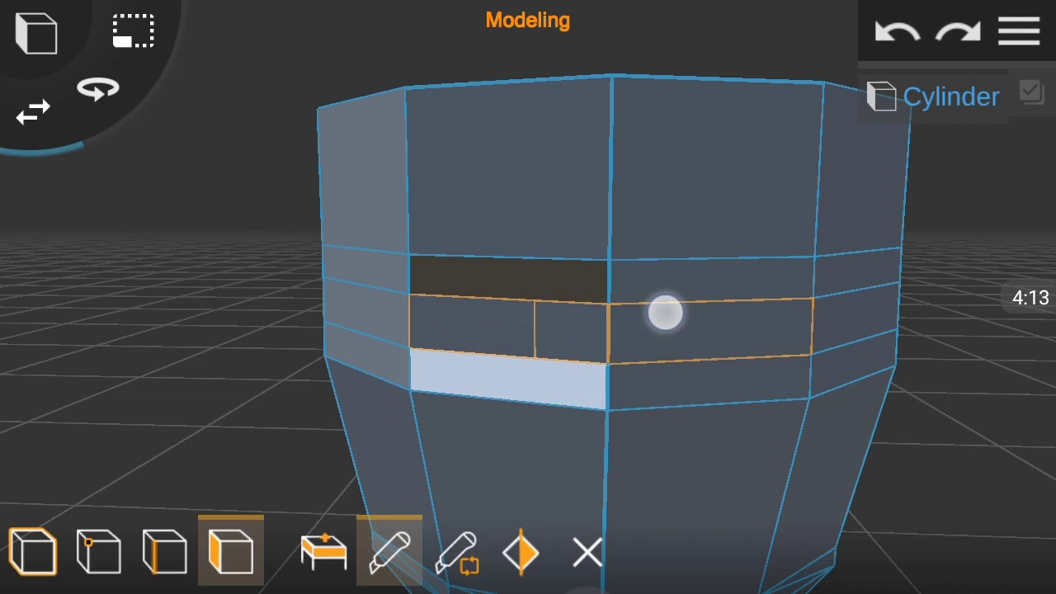
click(666, 312)
drag(817, 248, 932, 247)
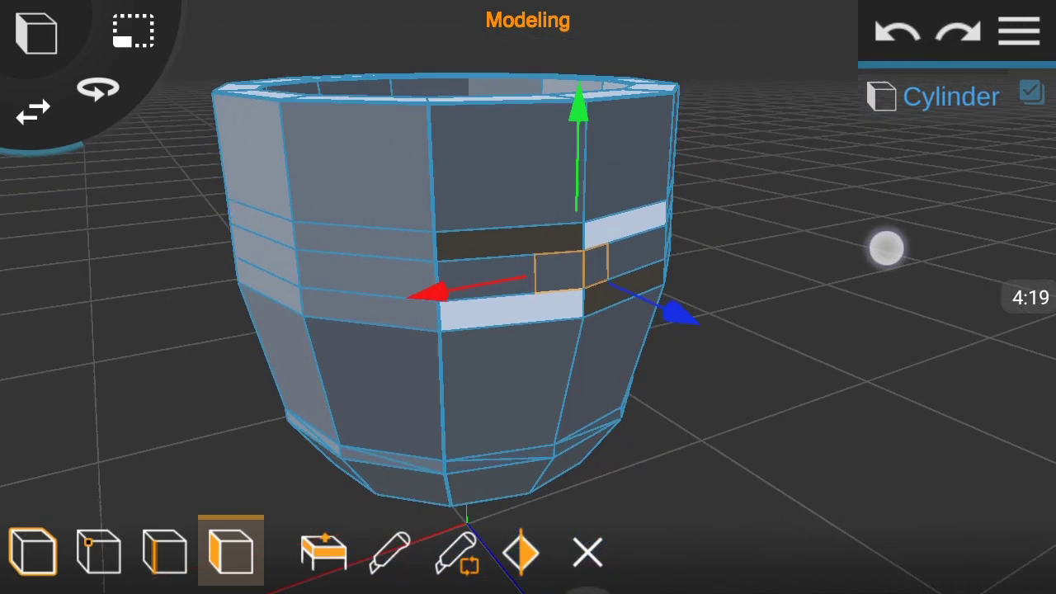
click(323, 549)
mouse_move(698, 273)
mouse_down()
mouse_move(655, 432)
mouse_move(712, 358)
mouse_up()
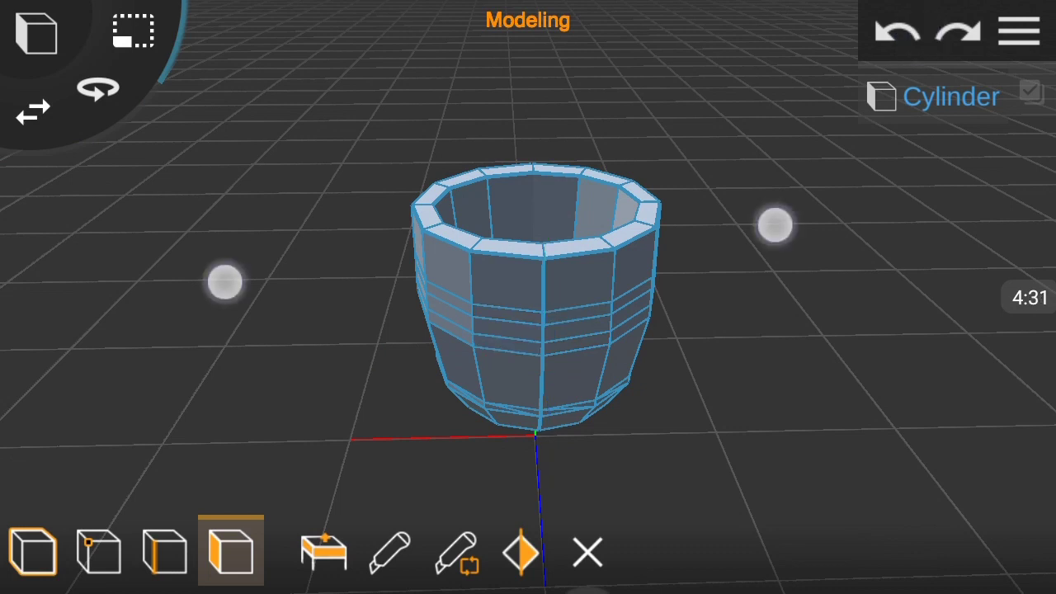
click(911, 35)
Place two more edge loops on the cup and knife-cut a face between them.
click(456, 551)
click(557, 268)
click(488, 352)
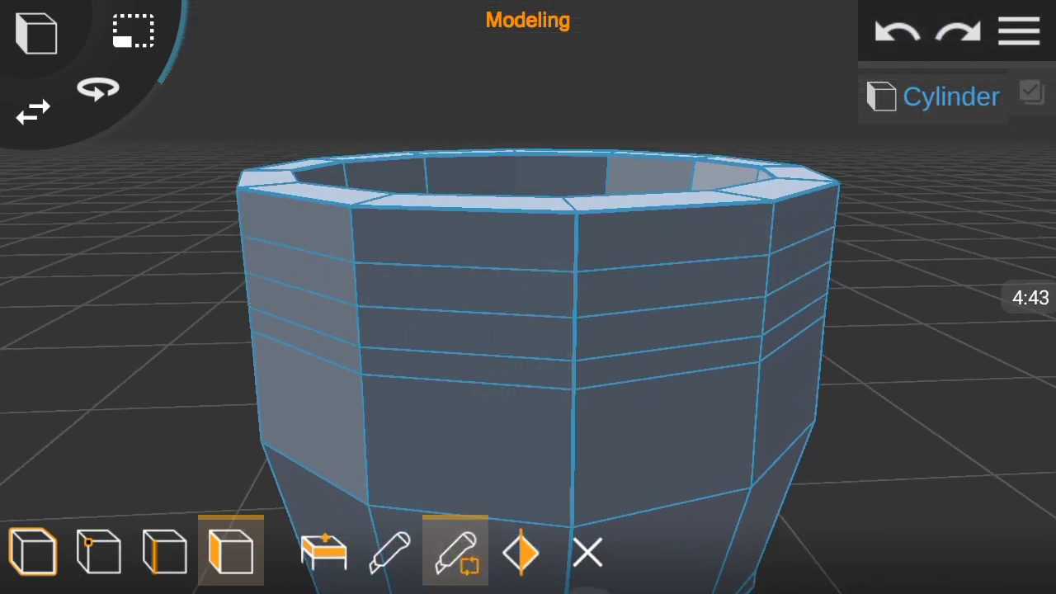
click(536, 404)
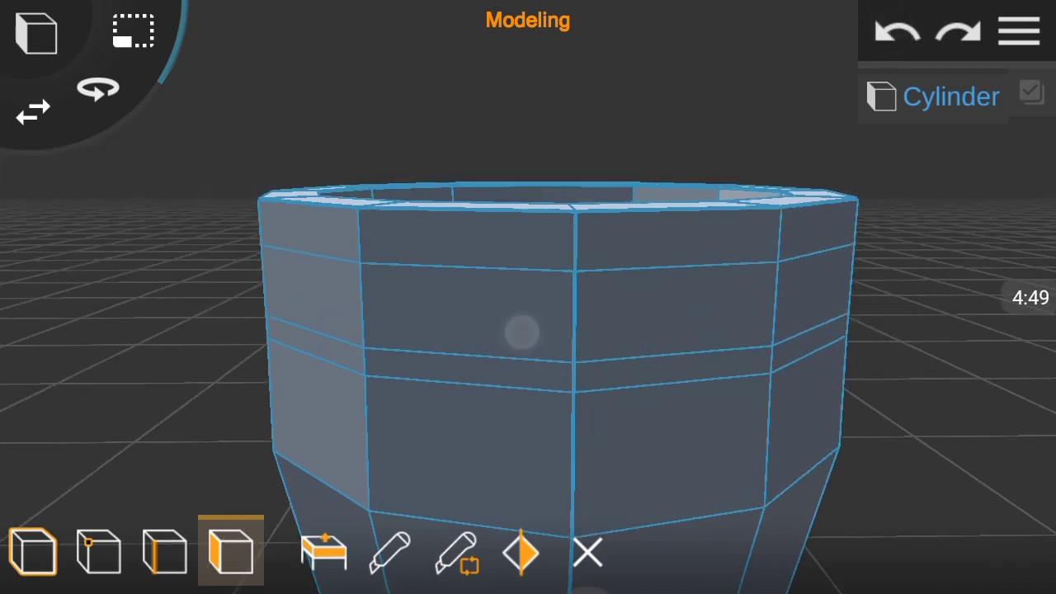
click(521, 332)
click(480, 296)
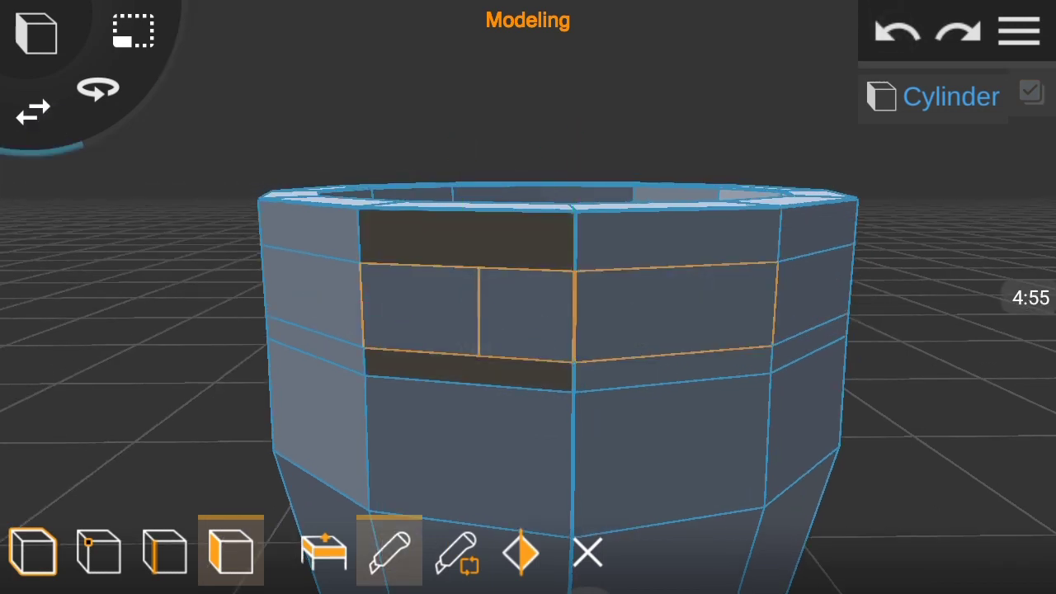
click(646, 280)
drag(645, 280, 528, 280)
Extrude the chosen side face outward to start the handle.
drag(990, 322, 861, 325)
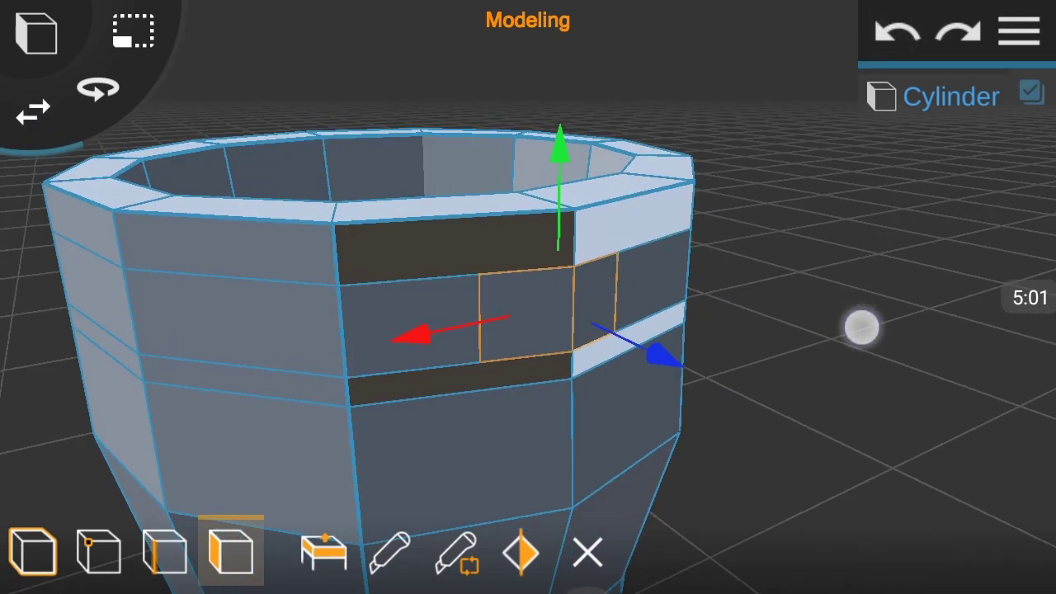
click(324, 551)
drag(663, 353, 652, 361)
click(136, 17)
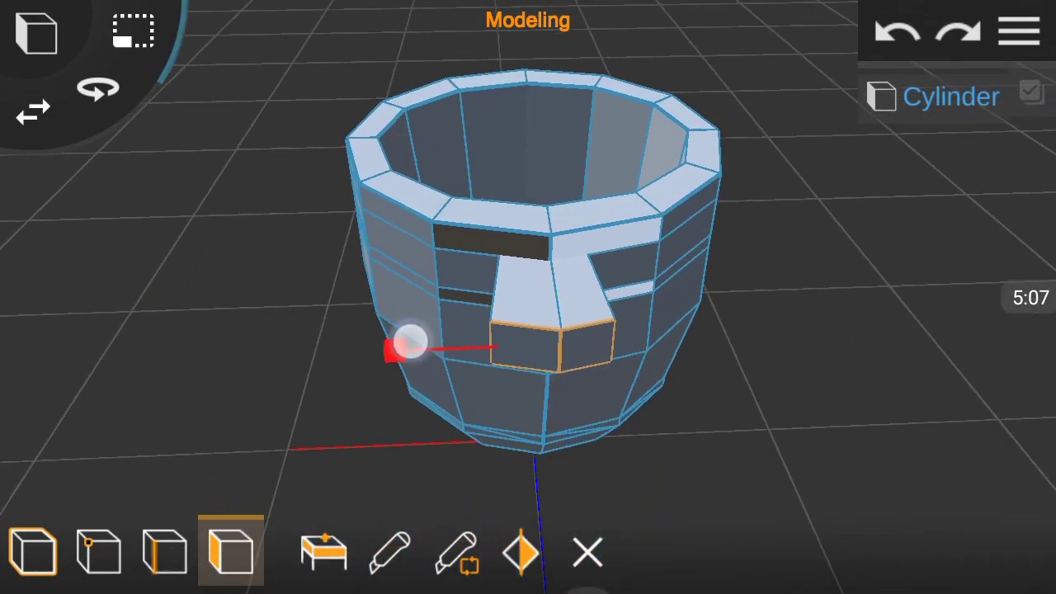
drag(410, 338, 495, 389)
drag(743, 264, 950, 260)
drag(682, 361, 685, 356)
Extrude the handle's end down and back toward the cup, then leave face editing.
drag(830, 208, 776, 185)
drag(730, 159, 726, 161)
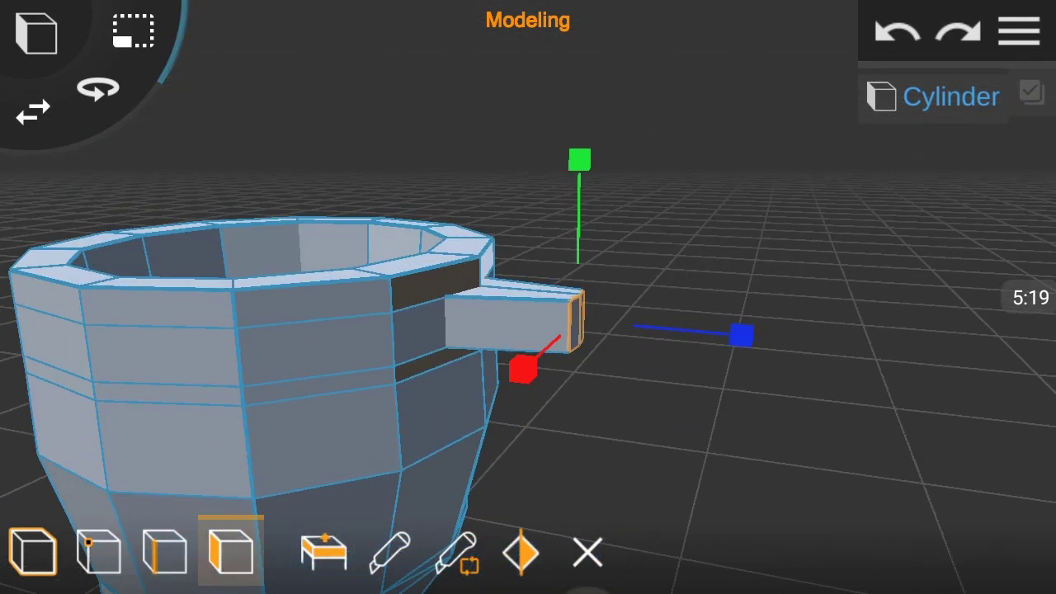
drag(911, 157, 908, 132)
drag(782, 315, 772, 375)
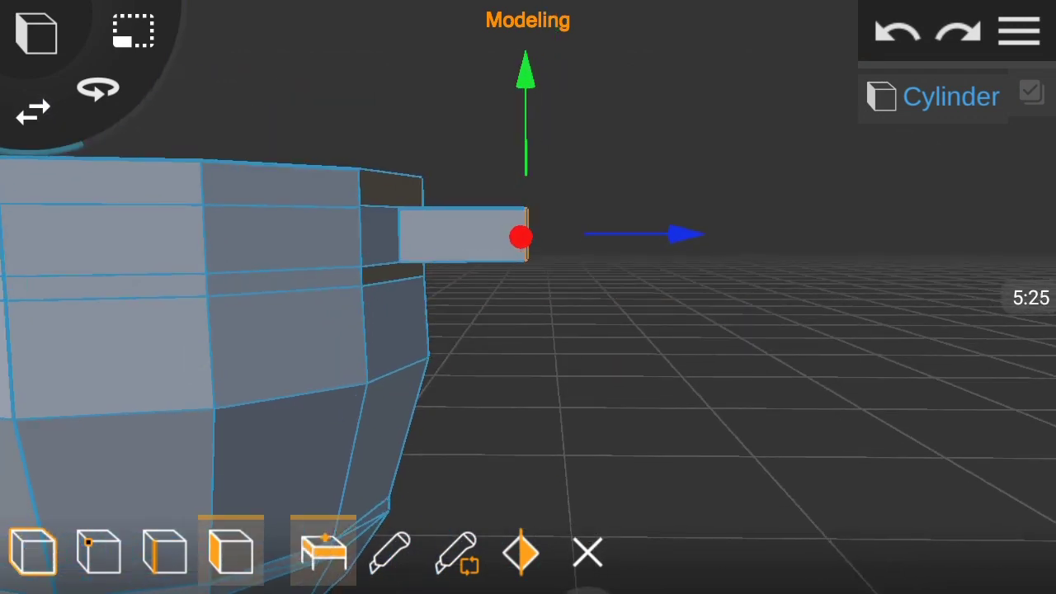
mouse_move(706, 263)
mouse_down()
mouse_move(624, 111)
mouse_move(689, 219)
mouse_move(662, 281)
mouse_move(990, 175)
mouse_move(867, 136)
mouse_up()
mouse_move(761, 296)
mouse_down()
mouse_move(814, 321)
mouse_move(794, 262)
mouse_up()
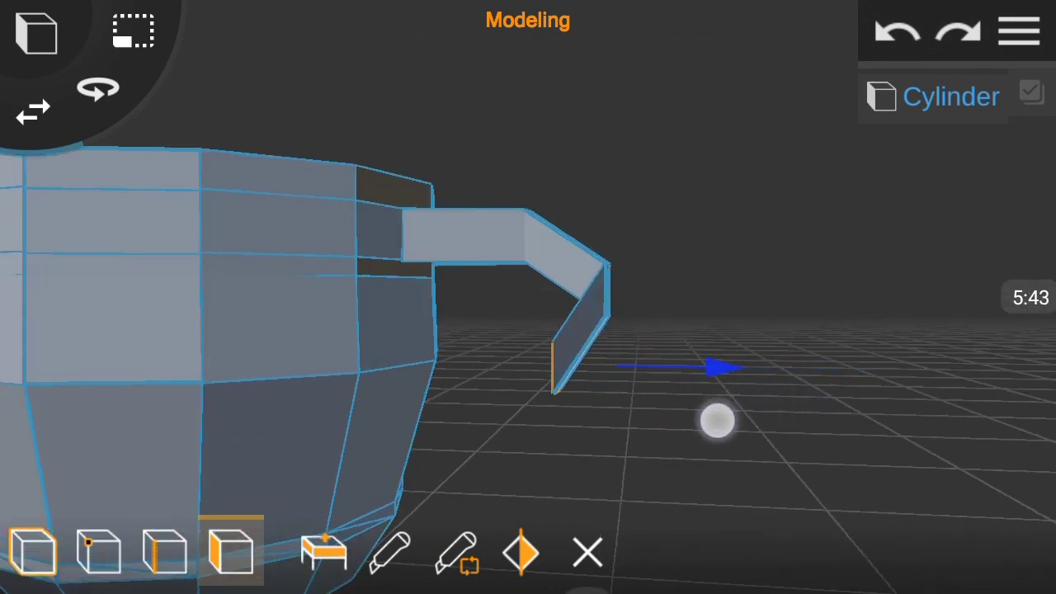
drag(717, 421, 697, 404)
drag(558, 221, 591, 272)
mouse_move(620, 390)
mouse_down()
mouse_move(754, 253)
mouse_move(878, 237)
mouse_up()
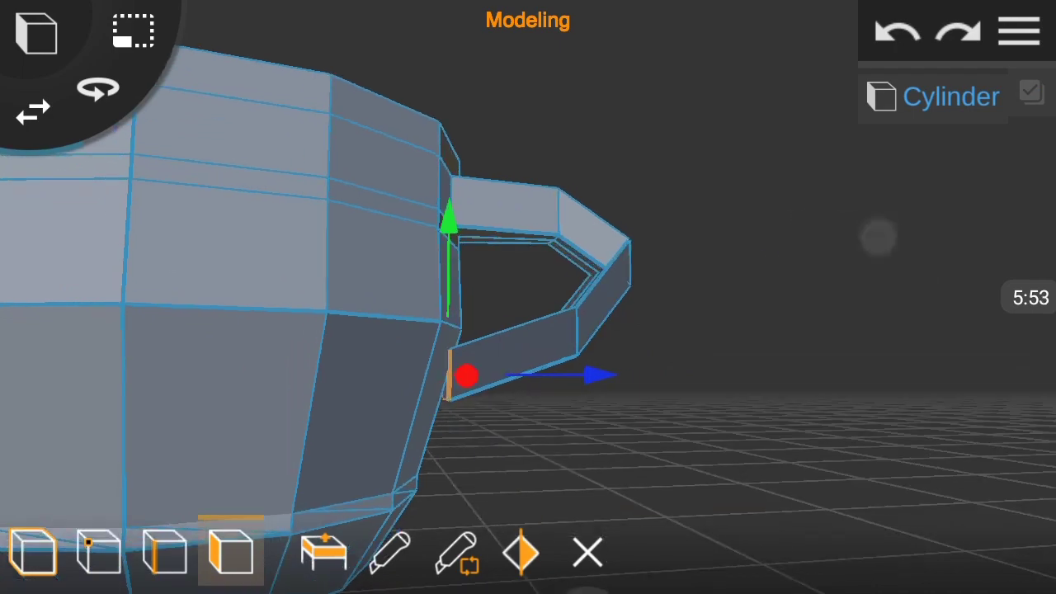
click(588, 552)
Add a second cylinder to the scene below the mug.
mouse_move(690, 285)
mouse_down()
mouse_move(905, 449)
mouse_move(913, 299)
mouse_move(903, 349)
mouse_move(910, 335)
mouse_up()
click(1019, 31)
click(1019, 31)
drag(511, 372, 511, 206)
click(36, 33)
click(47, 231)
Flatten and widen the new cylinder into a thin disc with the scale gizmo.
click(231, 551)
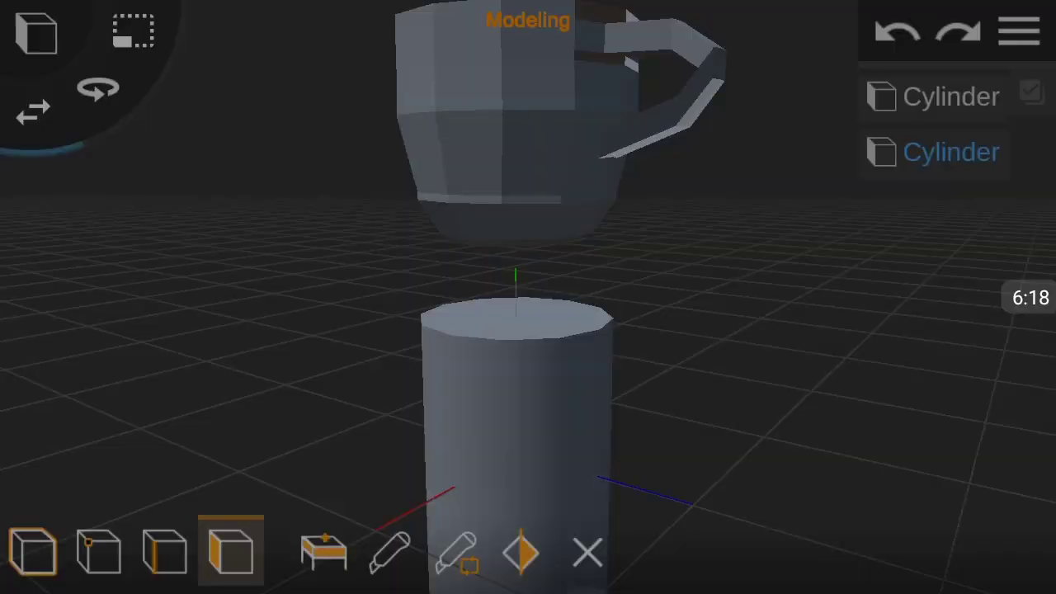
click(33, 550)
click(516, 413)
drag(516, 272, 531, 354)
drag(743, 355, 782, 405)
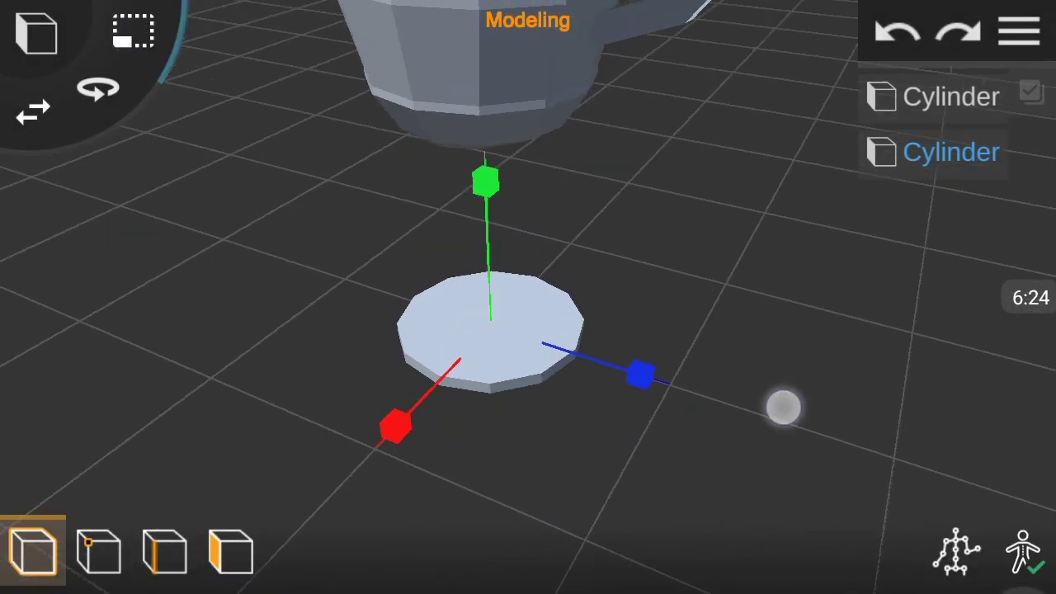
drag(398, 426, 424, 396)
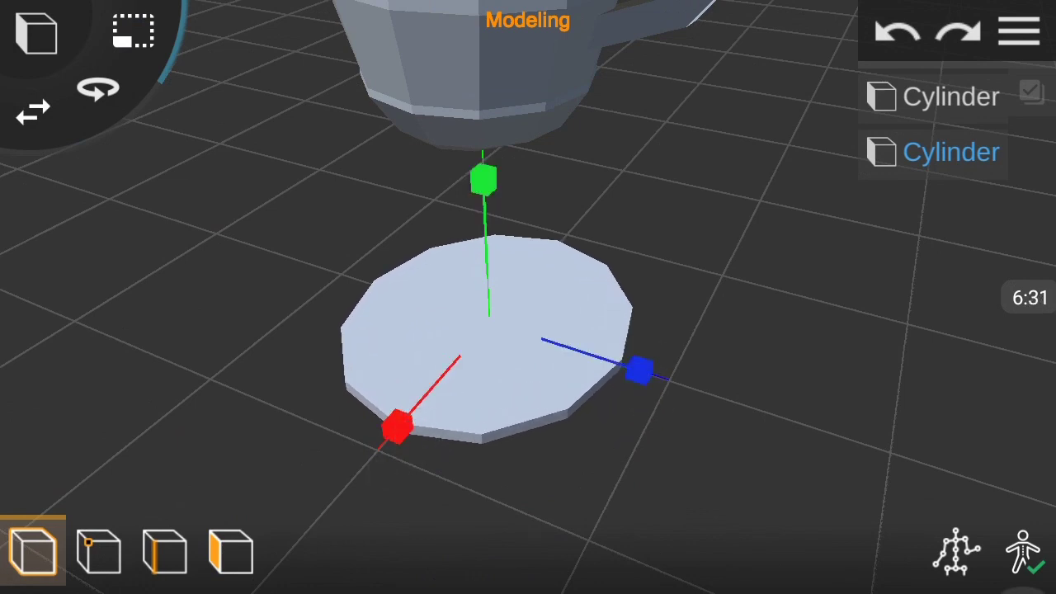
Enter exact scale values 1.51, 0.04, 1.51 for the disc and return to face mode.
click(33, 111)
scroll(64, 330, down, 5)
click(49, 479)
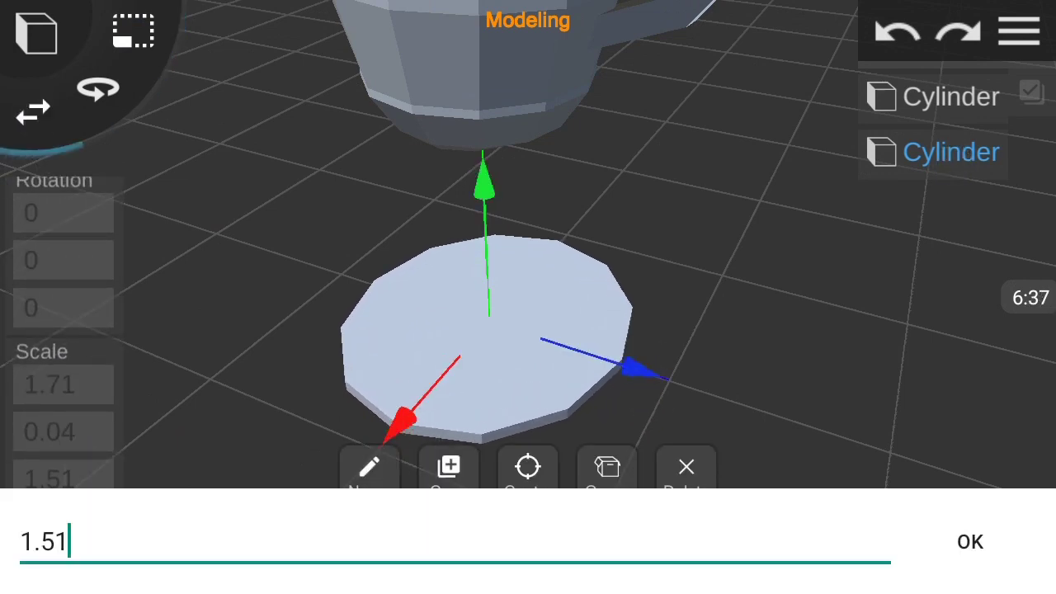
click(49, 384)
click(971, 261)
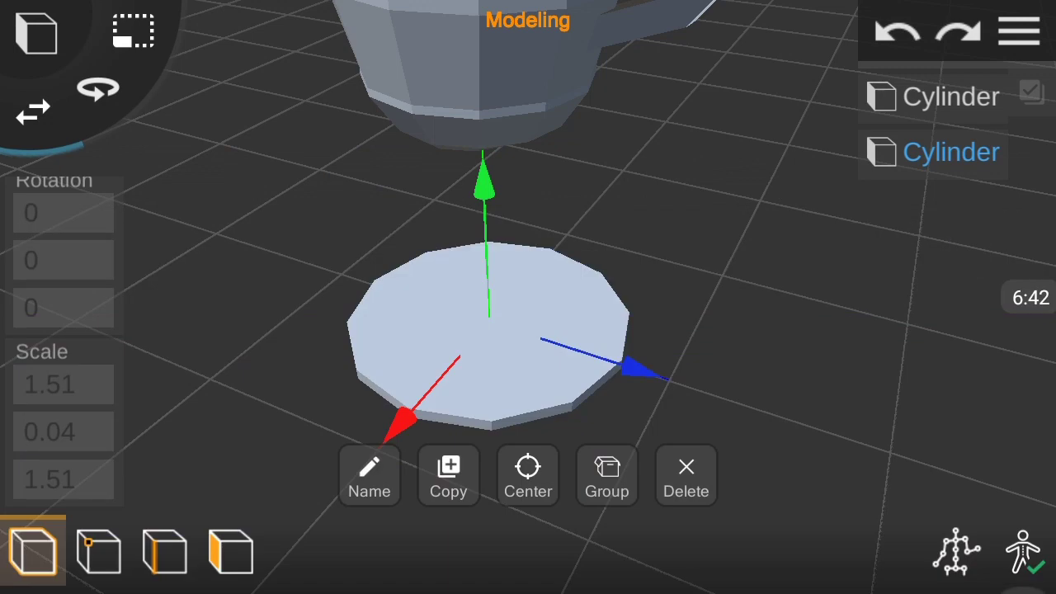
click(231, 551)
scroll(455, 234, up, 3)
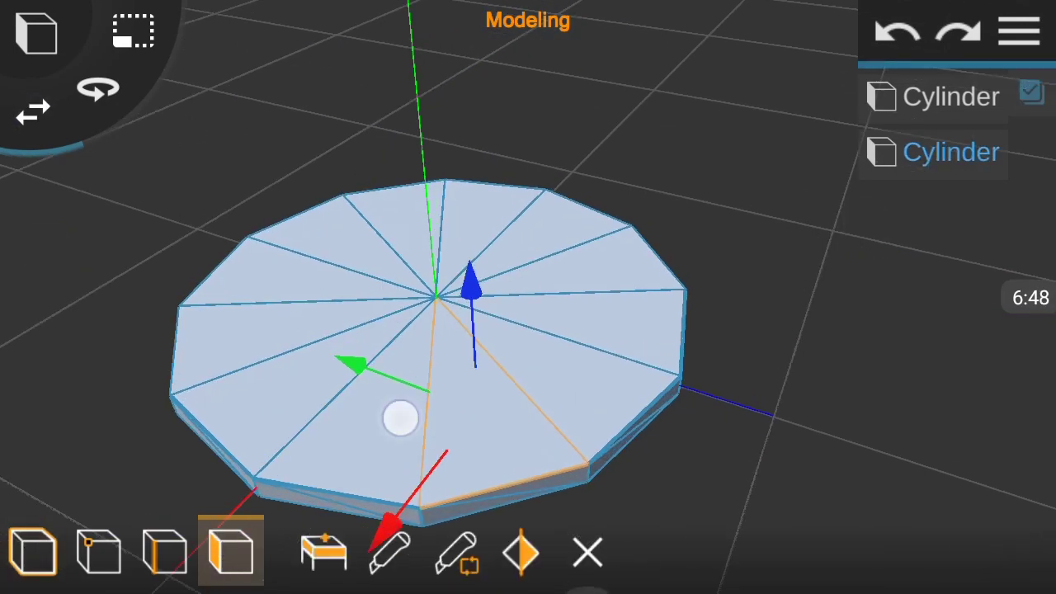
Extrude the disc's top up, inset it, and press the centre down into a shallow recess.
click(223, 327)
drag(671, 312, 672, 247)
drag(444, 164, 440, 126)
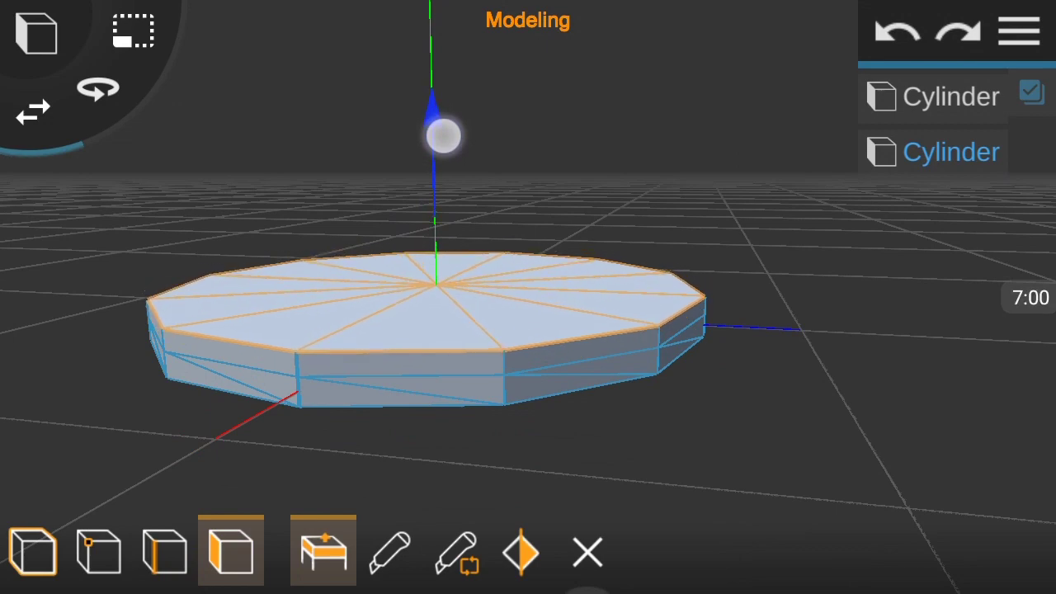
drag(330, 300, 366, 306)
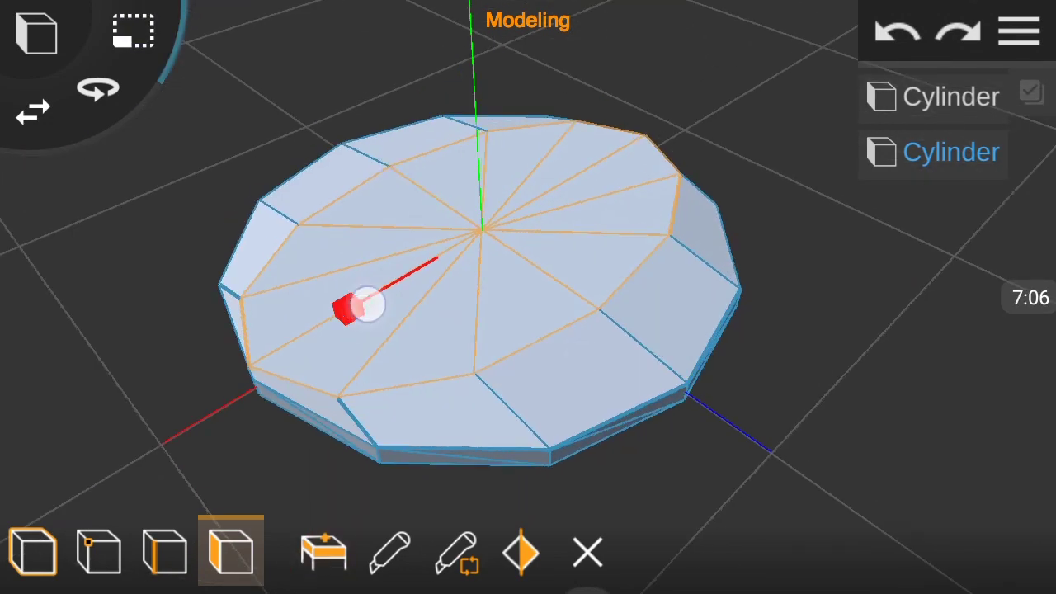
mouse_move(718, 247)
mouse_down()
mouse_move(719, 153)
mouse_move(718, 342)
mouse_move(525, 144)
mouse_up()
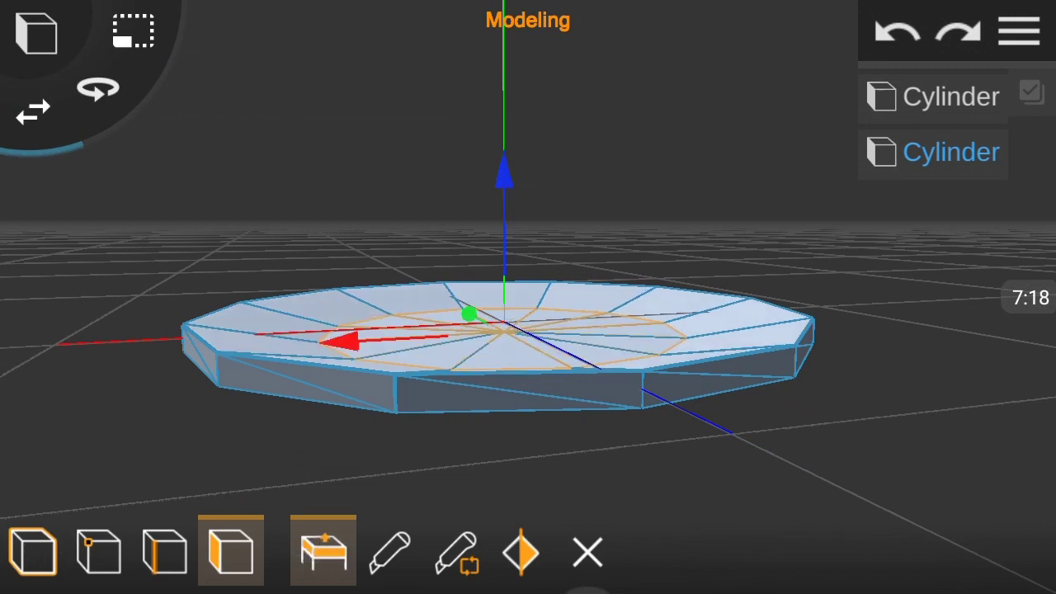
drag(505, 185, 517, 167)
mouse_move(388, 313)
mouse_down()
mouse_move(396, 368)
mouse_move(835, 378)
mouse_move(511, 365)
mouse_move(545, 403)
mouse_move(785, 281)
mouse_move(817, 248)
mouse_up()
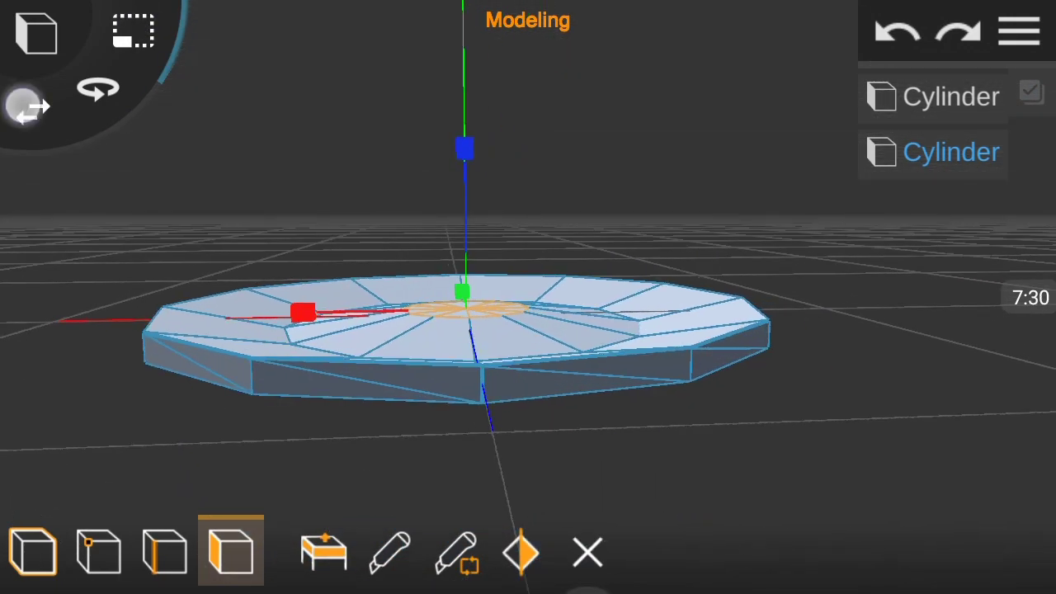
drag(767, 151, 816, 181)
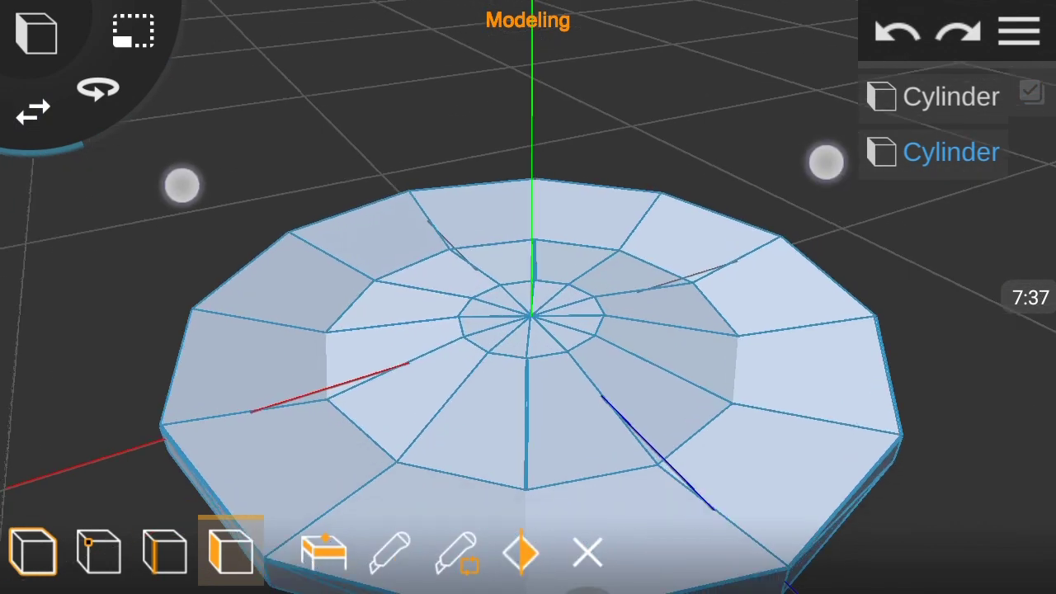
Add an edge loop around the saucer's rim.
click(456, 551)
drag(853, 382, 853, 420)
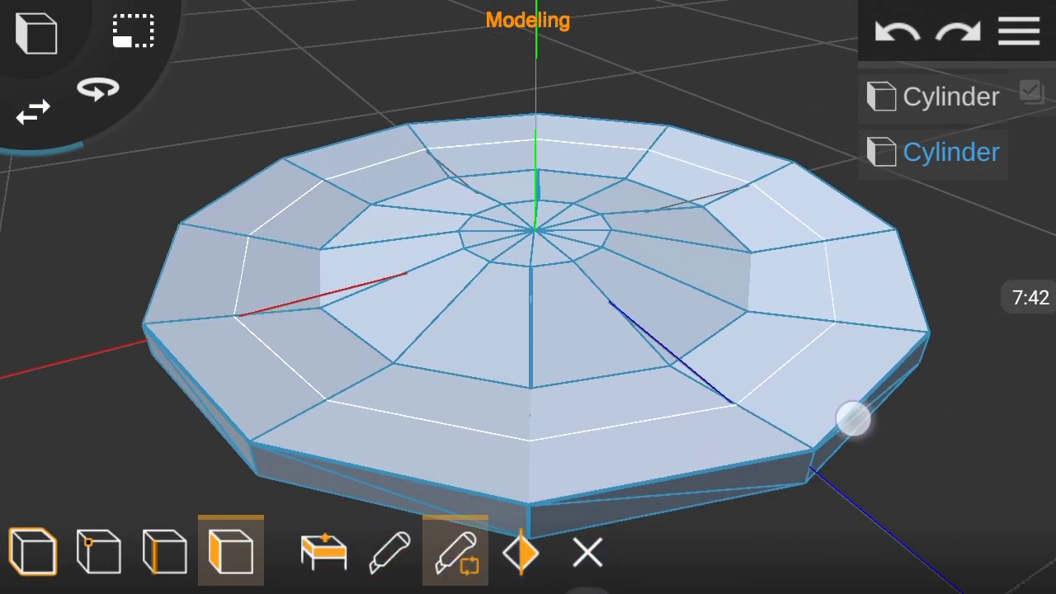
scroll(454, 330, down, 5)
click(488, 378)
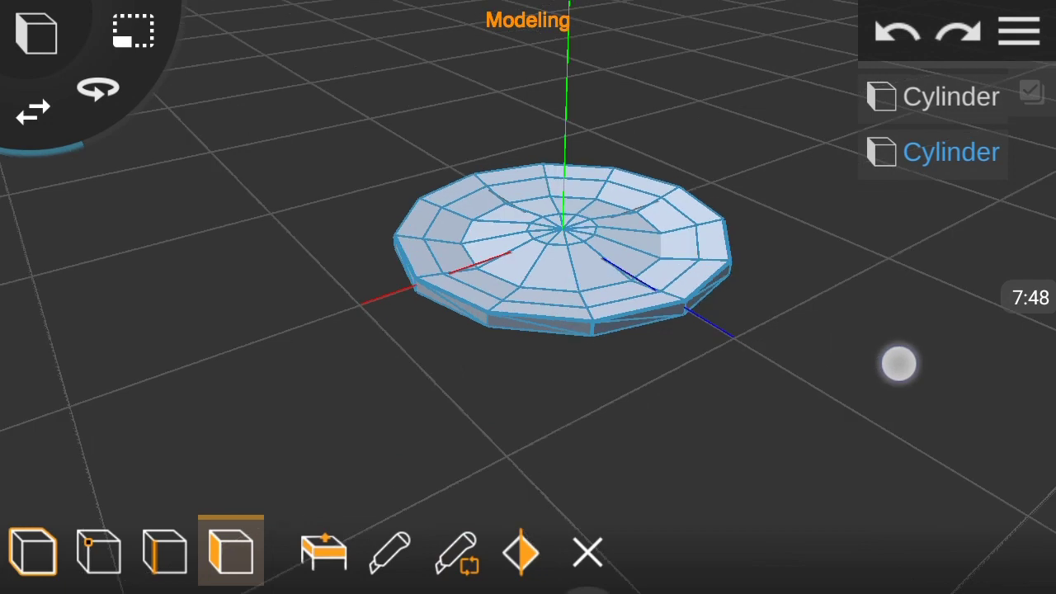
Commit the loop cut on the saucer and pull back to see the whole saucer.
drag(896, 360, 796, 251)
click(876, 347)
click(653, 288)
scroll(471, 258, up, 5)
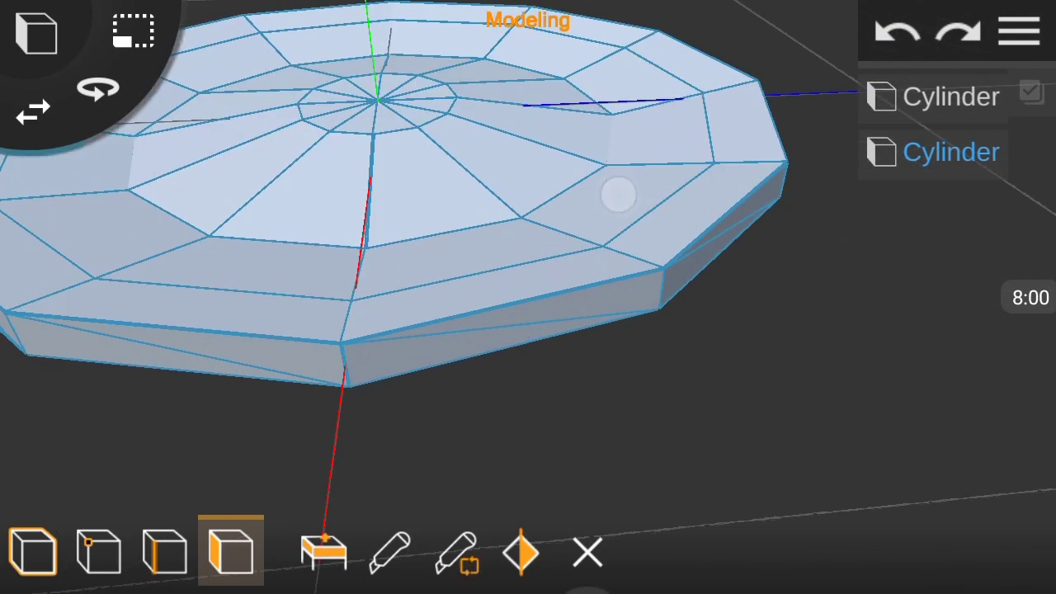
drag(793, 367, 479, 416)
scroll(473, 363, down, 3)
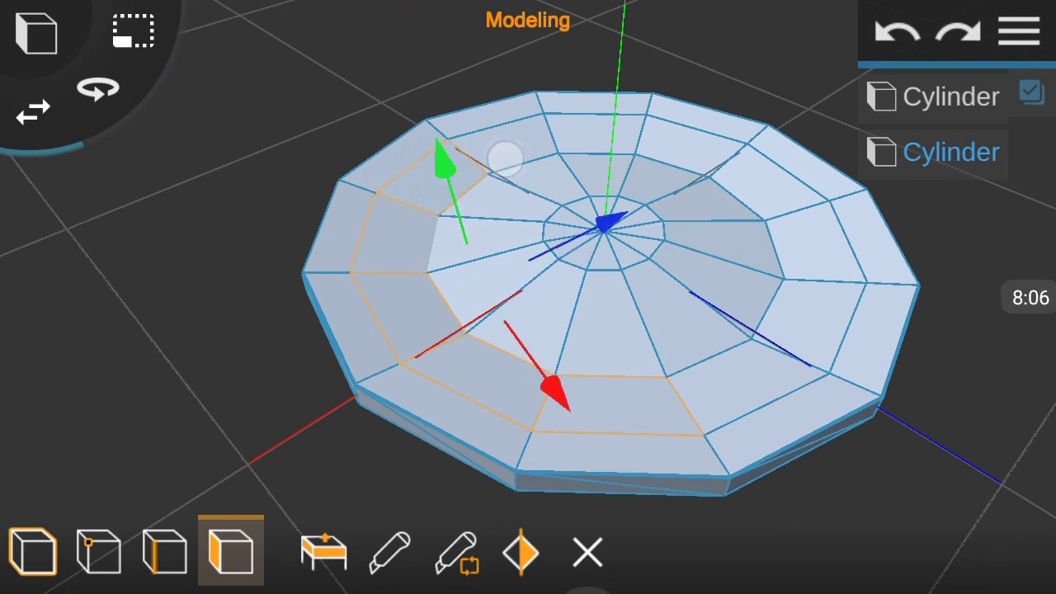
Select a single side face of the saucer from a low side view.
mouse_move(816, 305)
mouse_down()
mouse_move(523, 401)
mouse_move(820, 250)
mouse_up()
scroll(529, 331, down, 3)
scroll(465, 227, up, 3)
scroll(464, 226, down, 3)
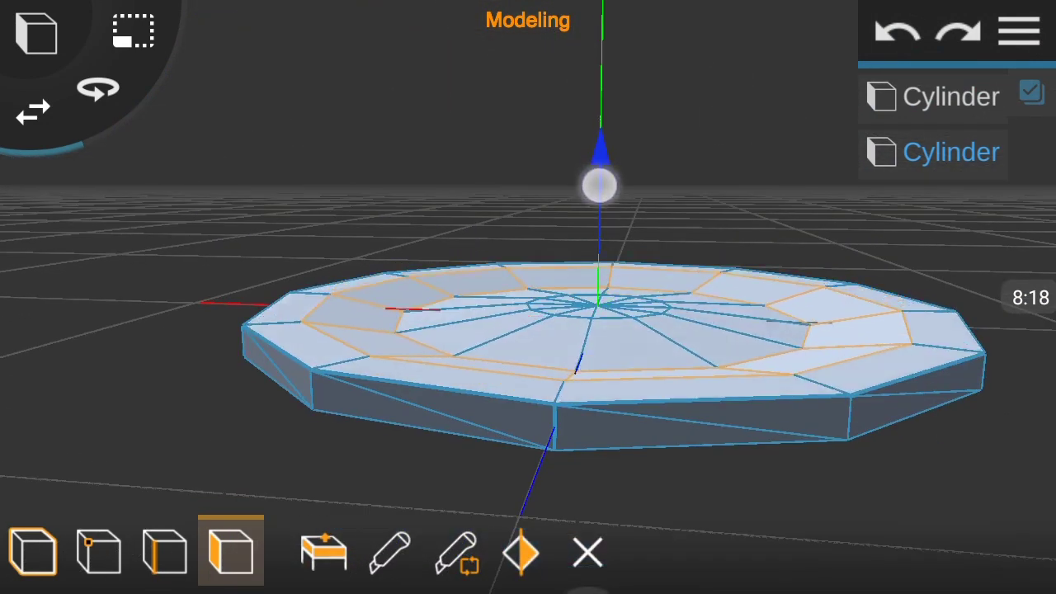
drag(599, 167, 810, 96)
click(844, 149)
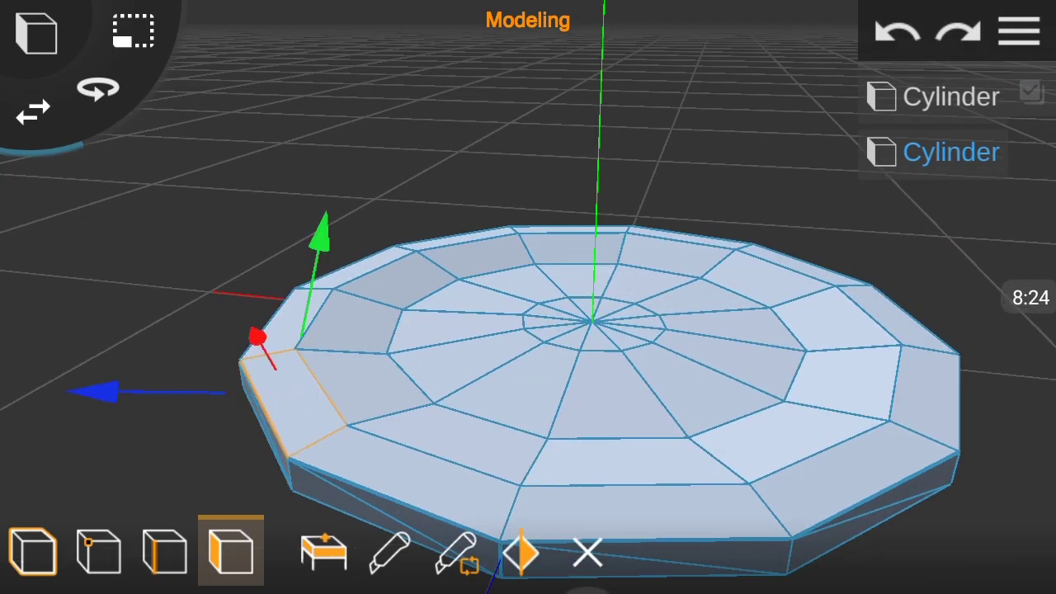
scroll(479, 206, down, 3)
scroll(507, 236, up, 3)
scroll(507, 236, up, 3)
Inspect the saucer's flattened, tapered shape from above and from low side angles.
drag(754, 270, 715, 401)
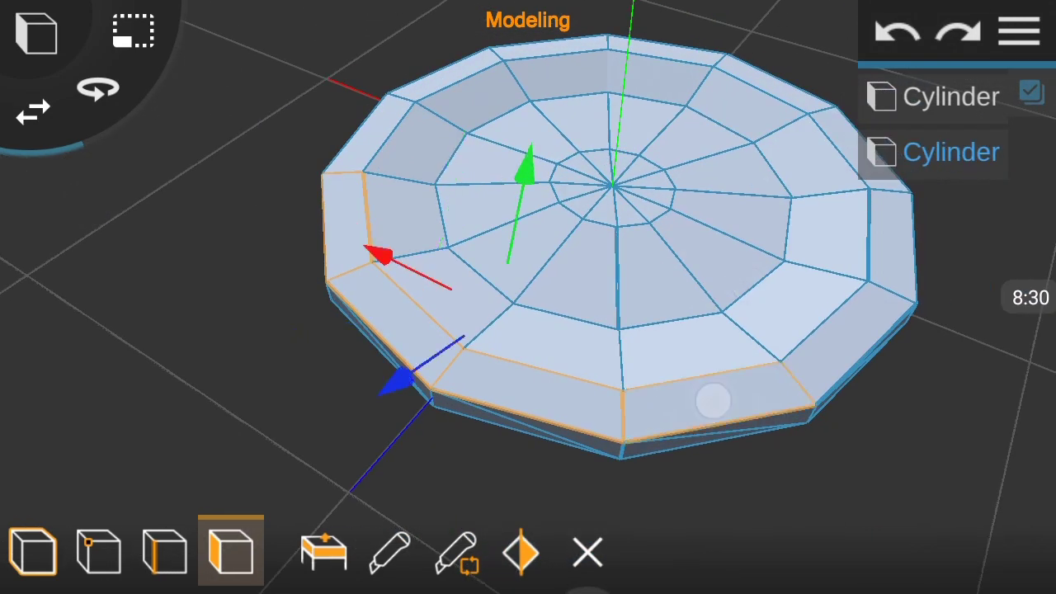
scroll(528, 297, up, 2)
scroll(638, 260, up, 3)
scroll(638, 261, up, 2)
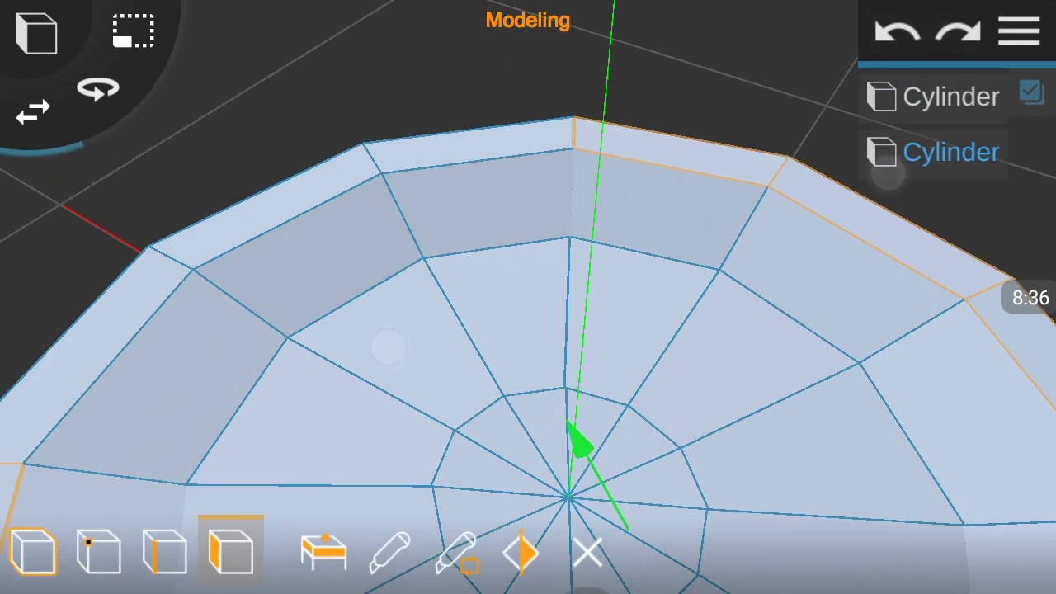
drag(224, 242, 274, 255)
scroll(528, 297, down, 3)
mouse_move(783, 332)
mouse_down()
mouse_move(844, 299)
mouse_move(665, 128)
mouse_move(737, 455)
mouse_up()
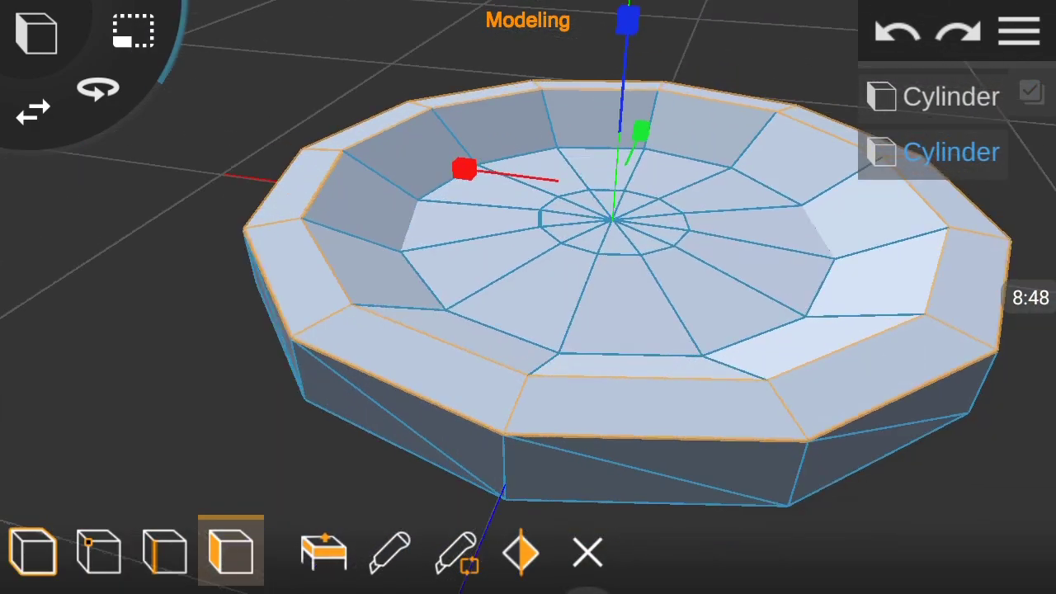
scroll(528, 297, up, 2)
scroll(528, 297, down, 2)
scroll(528, 298, down, 3)
mouse_move(757, 243)
mouse_down()
mouse_move(801, 314)
mouse_move(640, 122)
mouse_move(630, 129)
mouse_move(634, 114)
mouse_up()
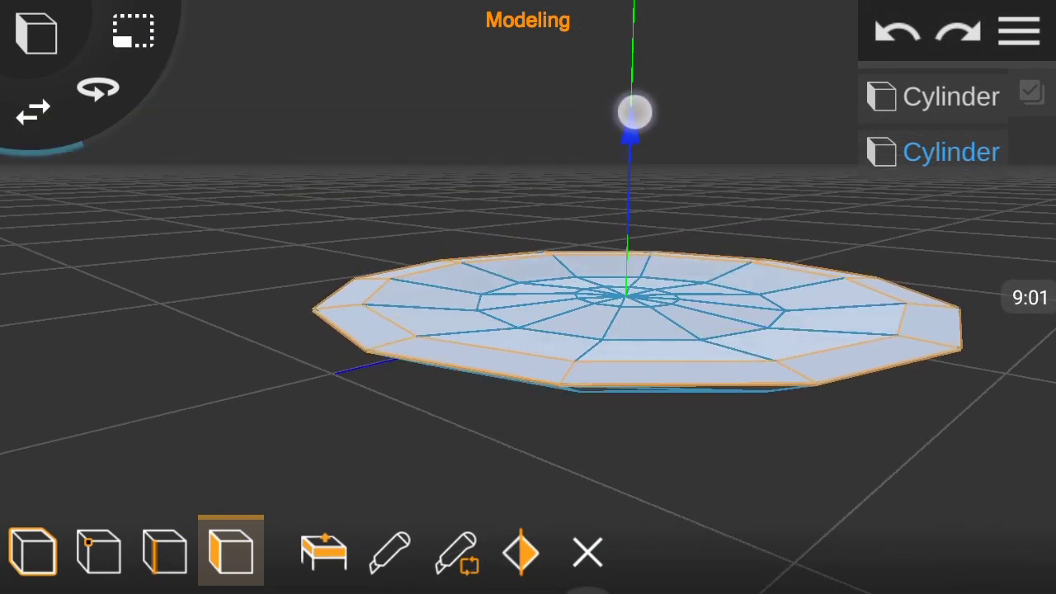
Leave face editing and return to whole objects with the cup in view above the saucer.
drag(955, 446, 955, 380)
click(33, 551)
mouse_move(866, 413)
mouse_down()
mouse_move(866, 476)
mouse_move(691, 437)
mouse_move(690, 478)
mouse_up()
Select the cup and lower it down onto the saucer.
click(1020, 32)
drag(979, 388, 978, 341)
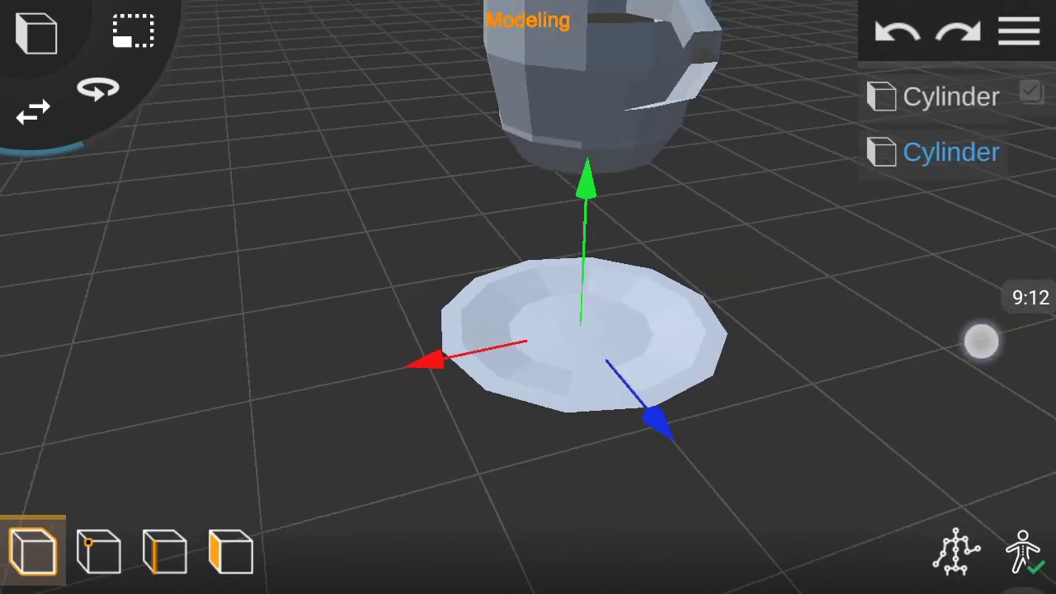
scroll(522, 330, up, 2)
click(594, 189)
drag(934, 198, 933, 127)
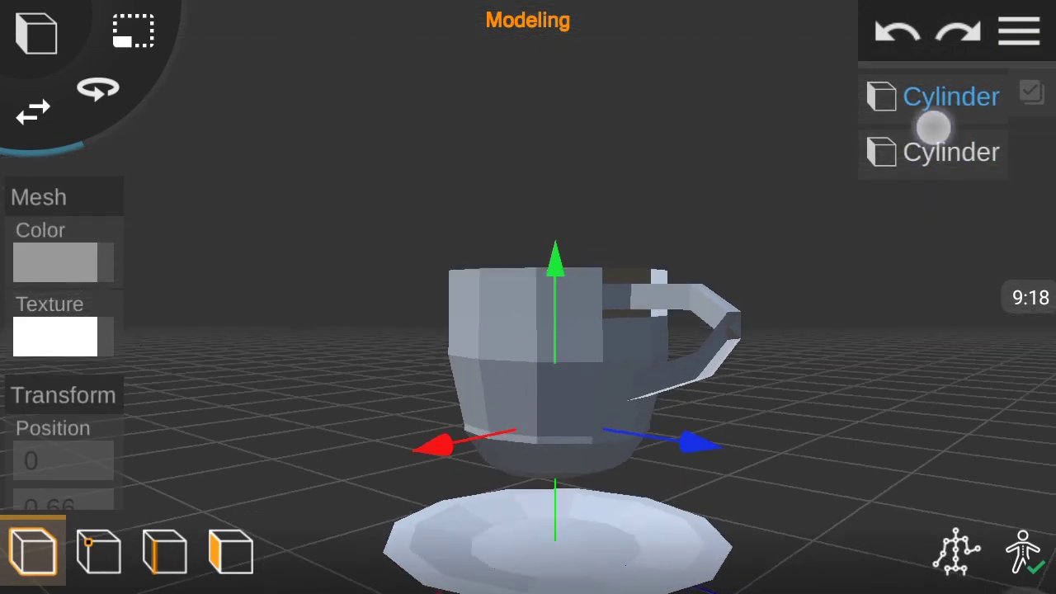
drag(561, 193, 575, 261)
Group the cup and saucer cylinders into one Group and select it.
mouse_move(789, 247)
mouse_down()
mouse_move(789, 297)
mouse_move(856, 111)
mouse_up()
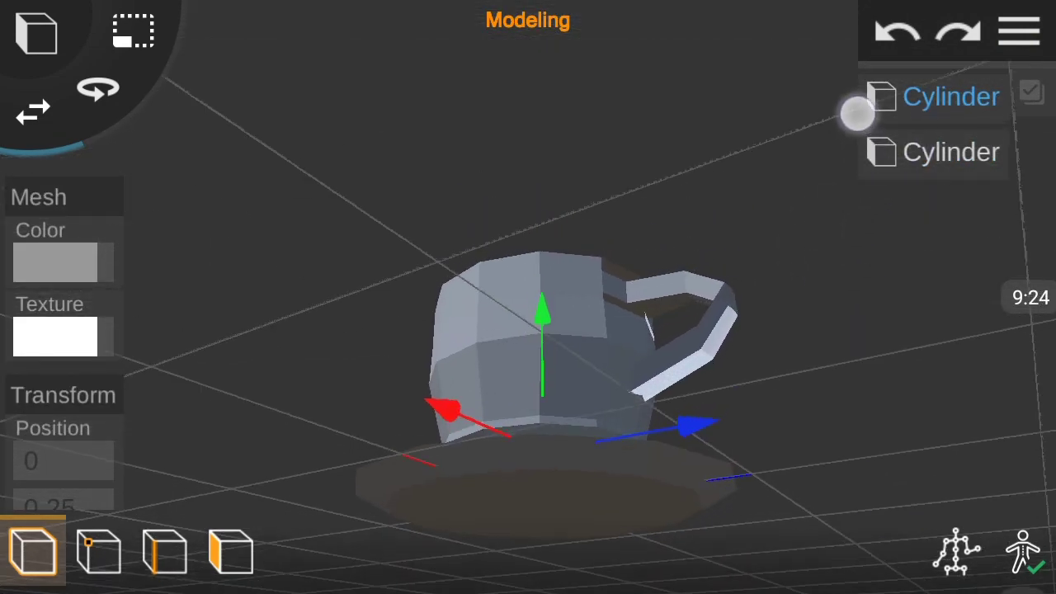
click(1030, 93)
click(952, 152)
click(607, 474)
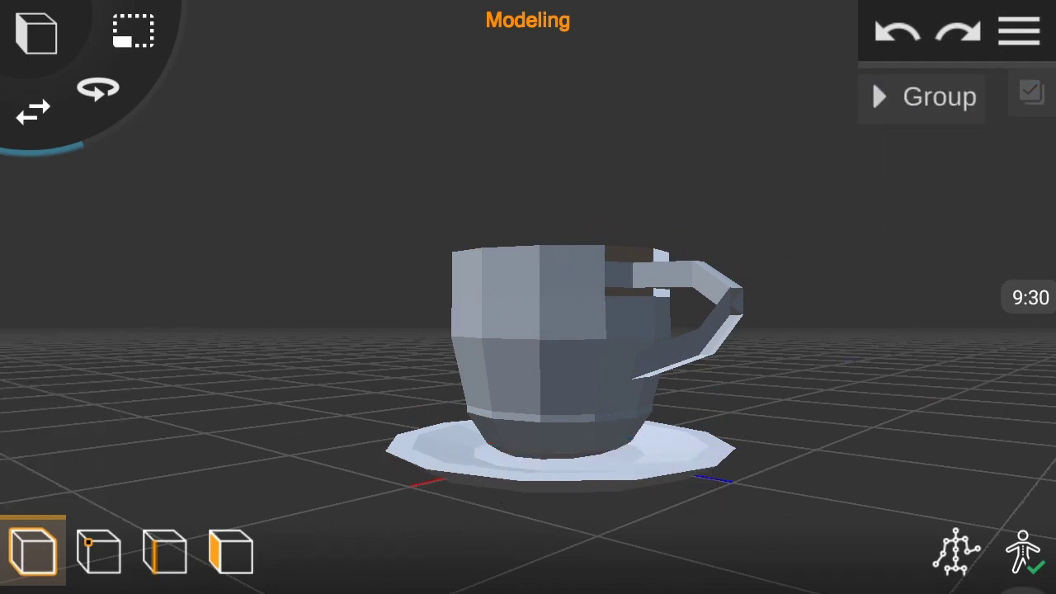
click(566, 206)
scroll(545, 264, up, 5)
click(630, 322)
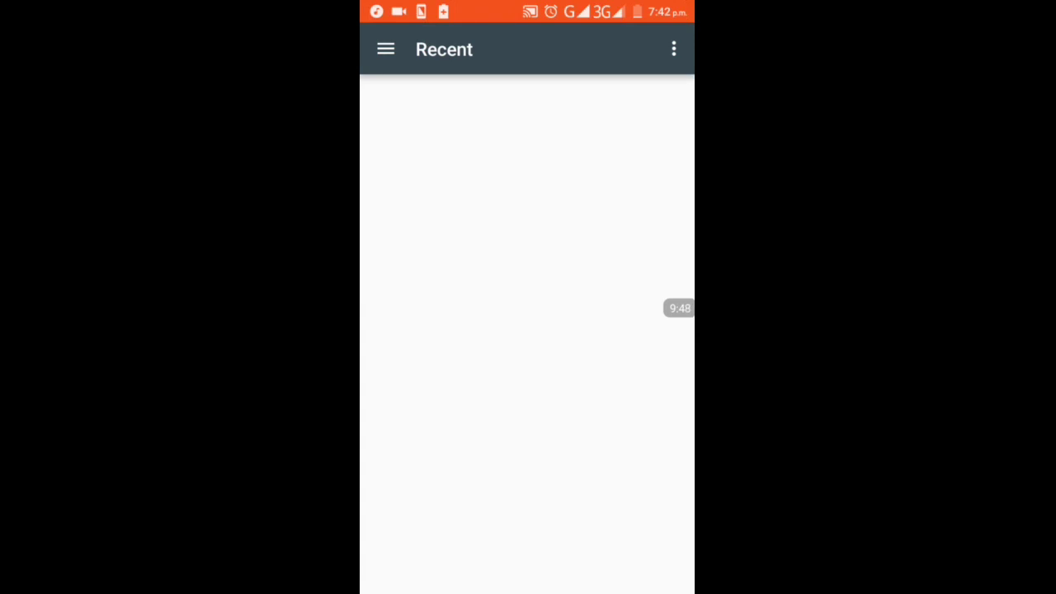
Browse from the materials folder through pattern into the stone textures folder.
click(470, 50)
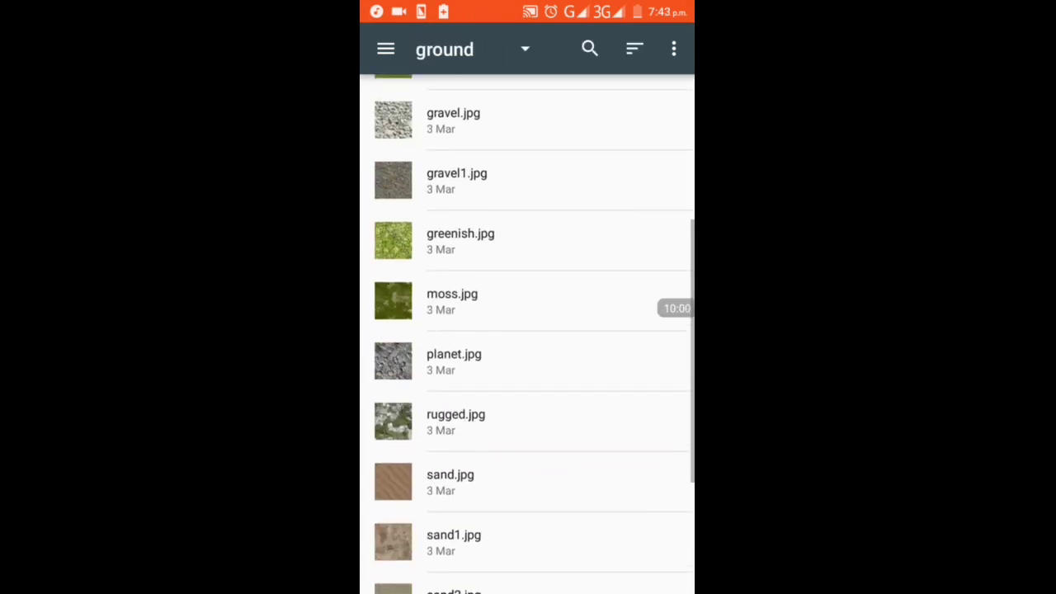
click(486, 147)
click(446, 405)
click(470, 50)
click(486, 147)
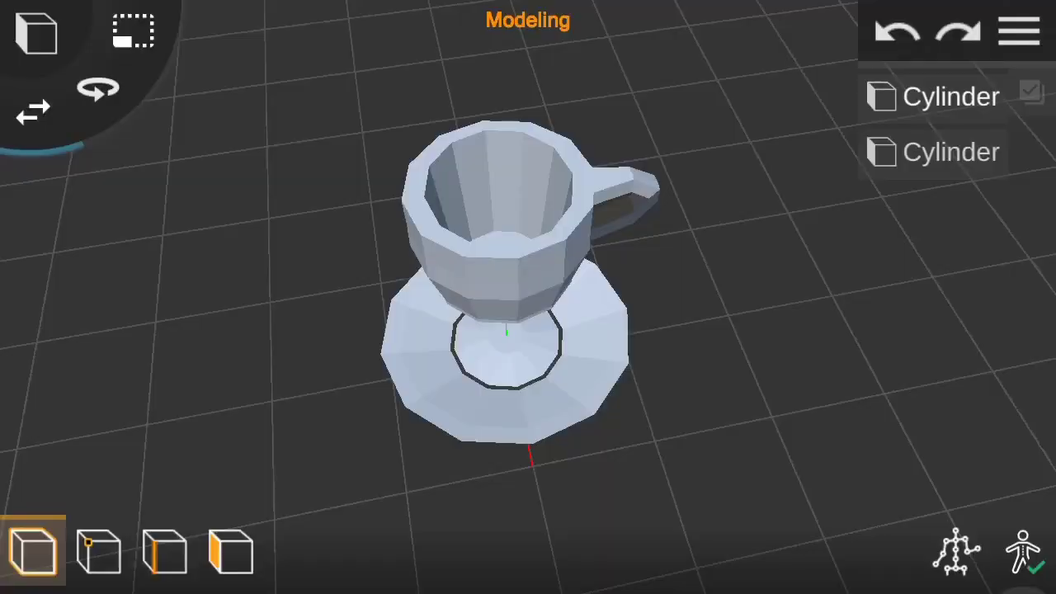
Select the cup and move it down so it sits into the saucer.
drag(875, 221, 790, 316)
click(1037, 99)
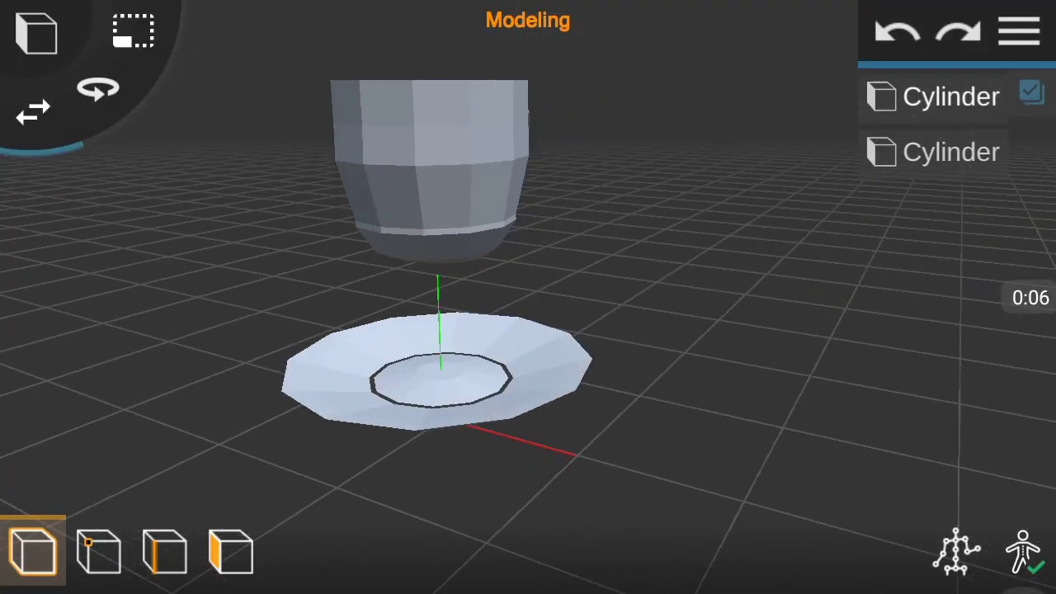
click(439, 198)
drag(424, 125, 427, 186)
scroll(528, 247, up, 5)
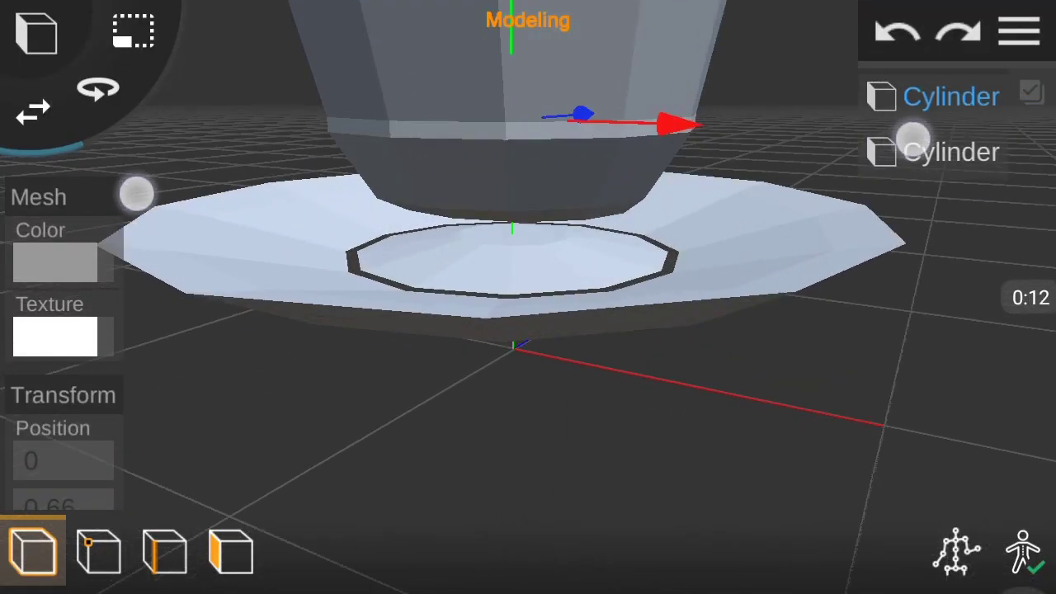
scroll(528, 247, up, 3)
mouse_move(713, 241)
mouse_down()
mouse_move(677, 313)
mouse_move(754, 174)
mouse_move(804, 173)
mouse_up()
scroll(523, 247, up, 2)
Deselect the cup and orbit around to check how it sits on the saucer.
click(1032, 93)
scroll(481, 440, down, 5)
mouse_move(608, 454)
mouse_down()
mouse_move(743, 267)
mouse_move(823, 248)
mouse_up()
scroll(468, 282, up, 3)
drag(735, 286, 611, 426)
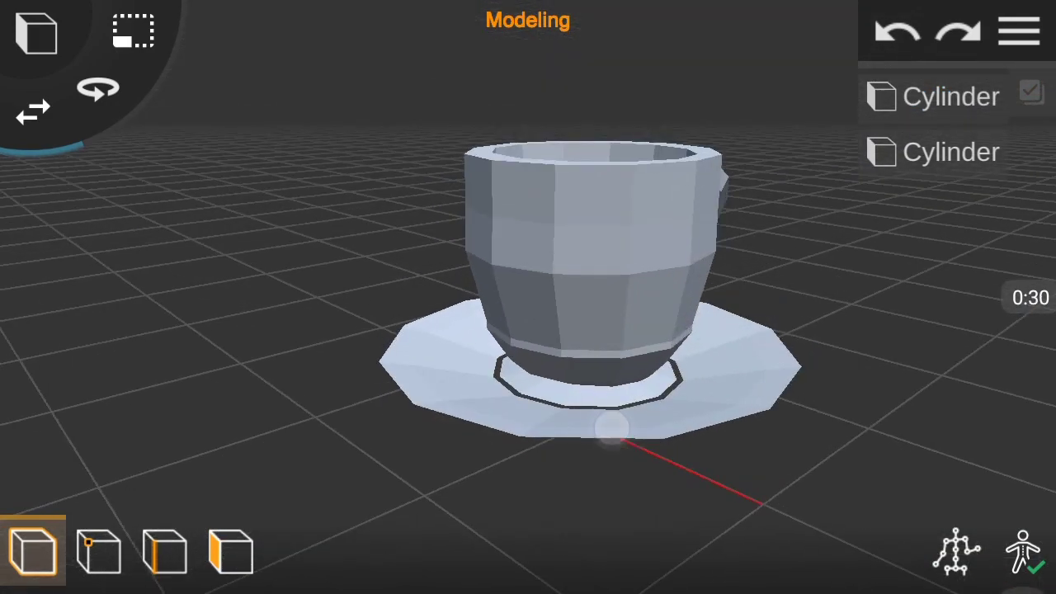
drag(916, 265, 698, 327)
scroll(468, 296, up, 3)
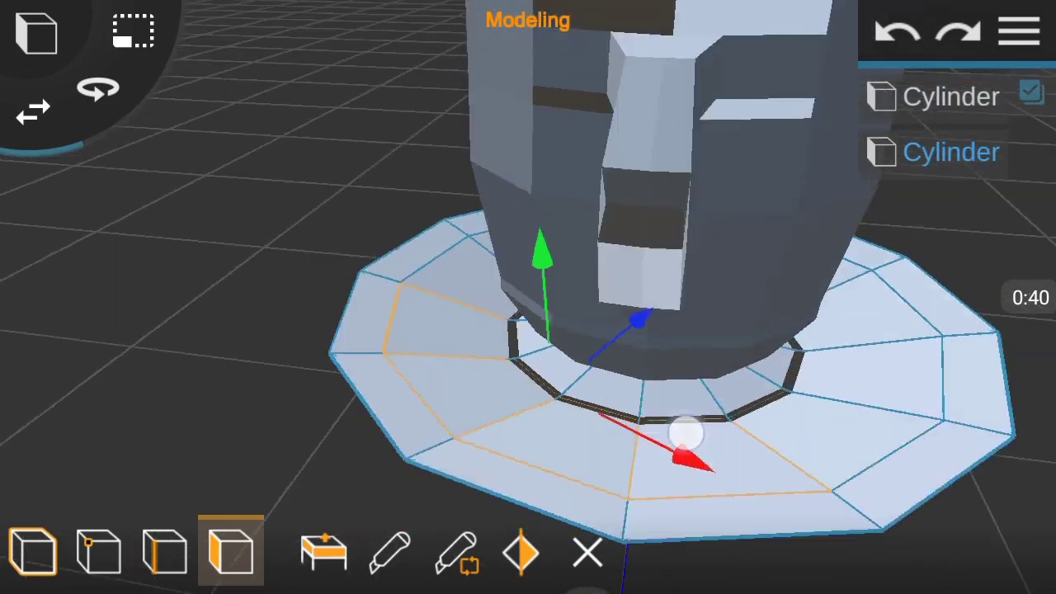
mouse_move(684, 436)
mouse_down()
mouse_move(710, 507)
mouse_move(616, 448)
mouse_move(844, 429)
mouse_move(666, 399)
mouse_up()
Orbit beneath the saucer to inspect its underside.
scroll(499, 319, down, 3)
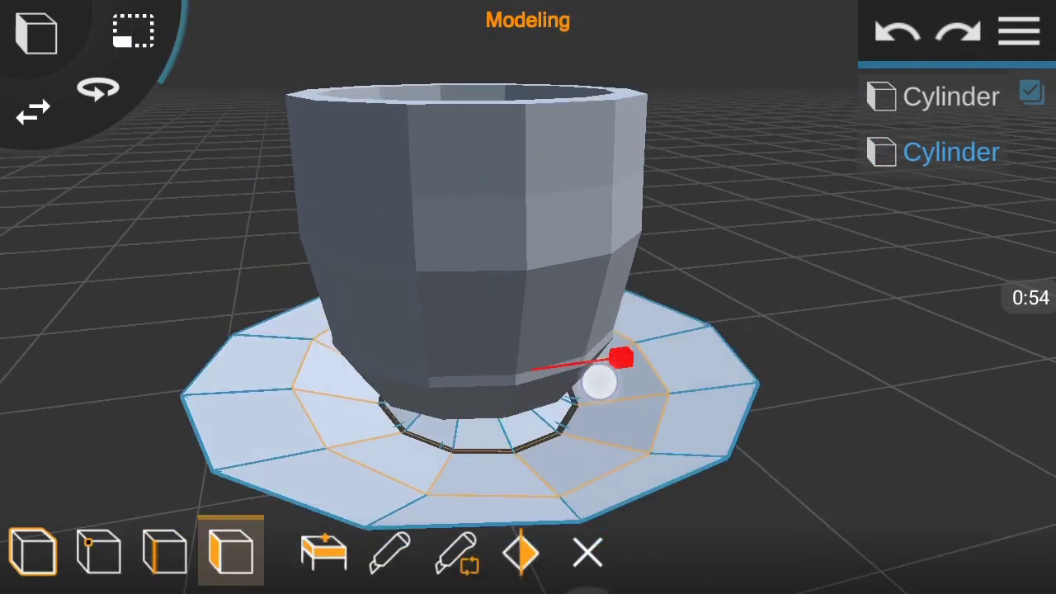
drag(702, 289, 718, 330)
mouse_move(465, 229)
mouse_down()
mouse_move(875, 283)
mouse_move(929, 277)
mouse_up()
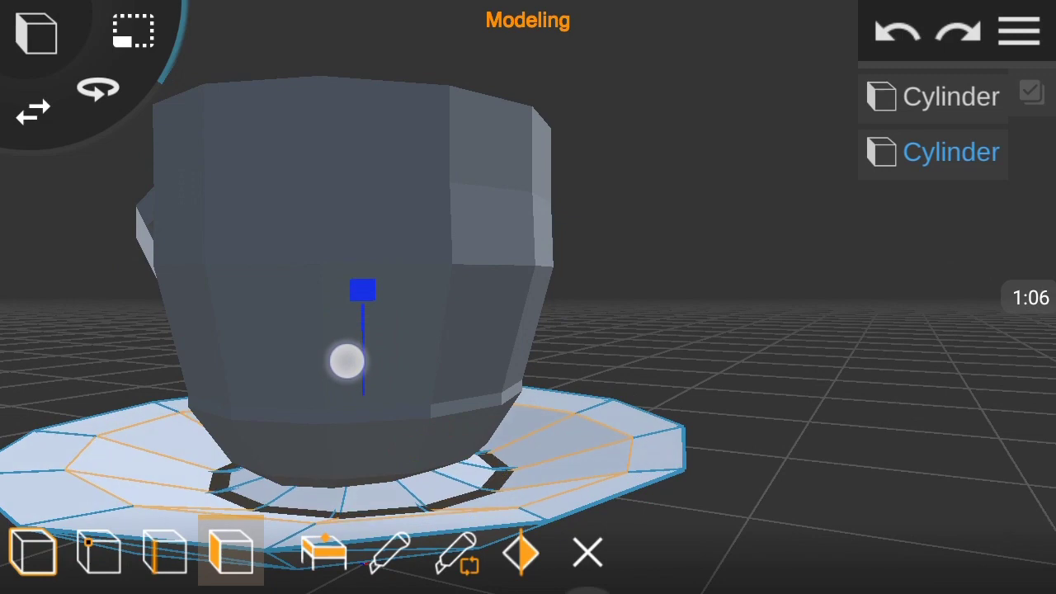
drag(783, 283, 755, 193)
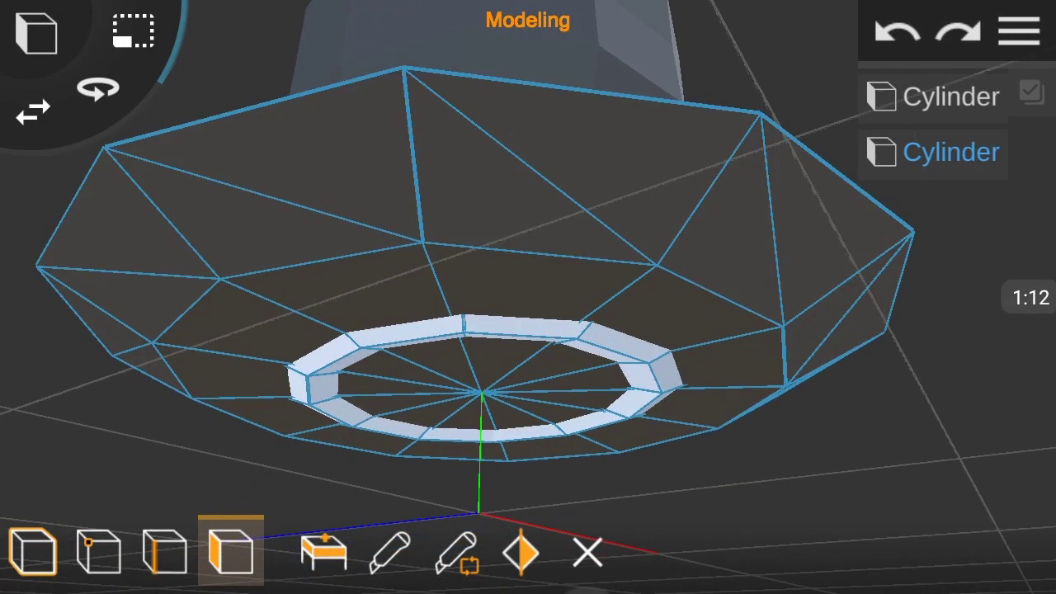
drag(726, 330, 709, 215)
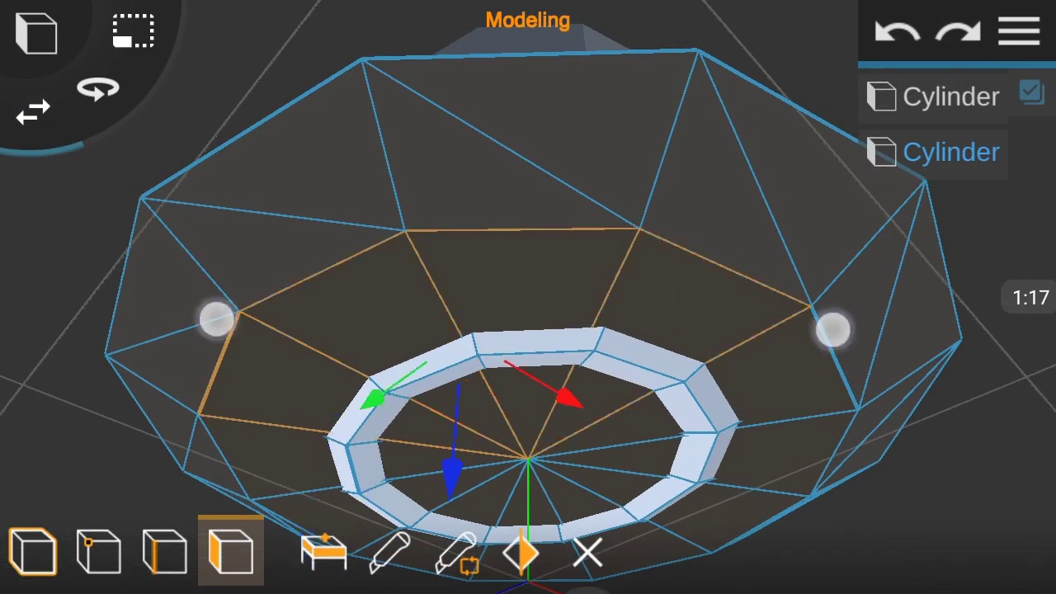
drag(658, 307, 751, 265)
drag(833, 297, 825, 215)
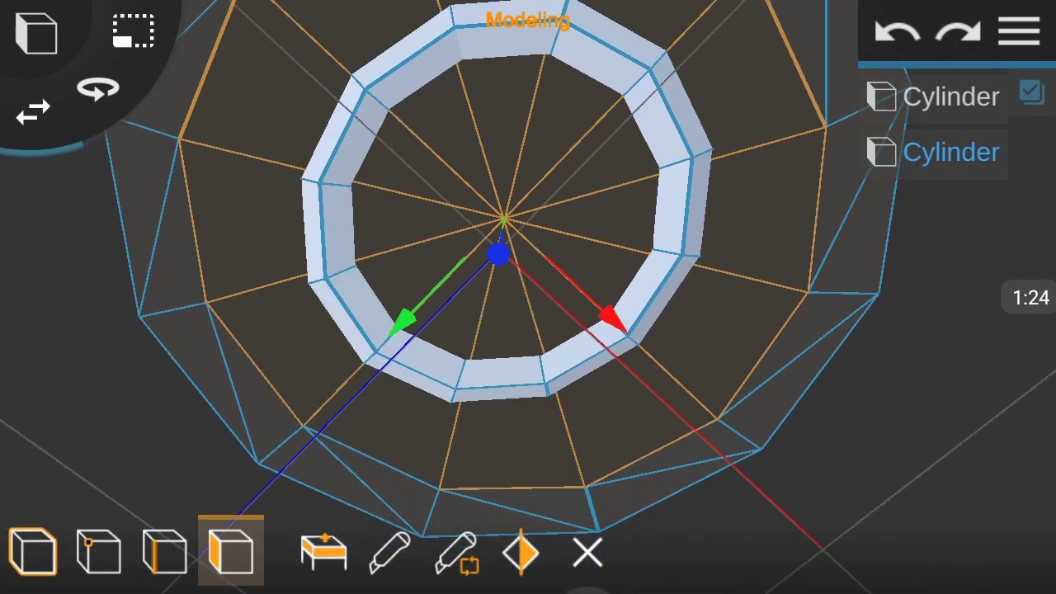
mouse_move(809, 294)
mouse_down()
mouse_move(554, 389)
mouse_move(554, 402)
mouse_move(684, 420)
mouse_up()
scroll(491, 354, up, 3)
Select the cup and saucer together and combine them into a Group.
click(1019, 31)
click(1019, 31)
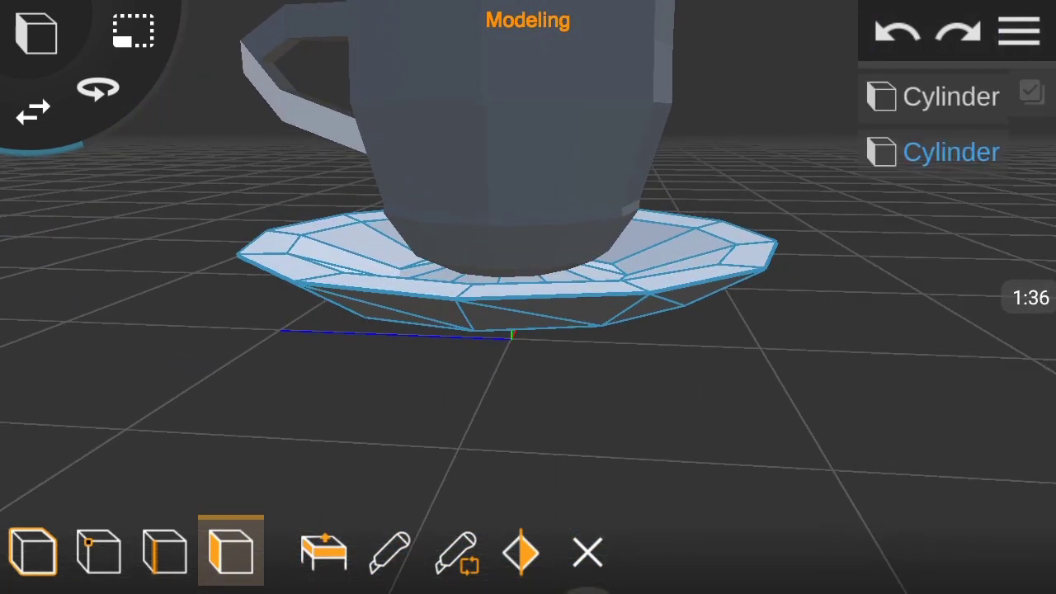
click(606, 474)
click(1019, 31)
click(1019, 31)
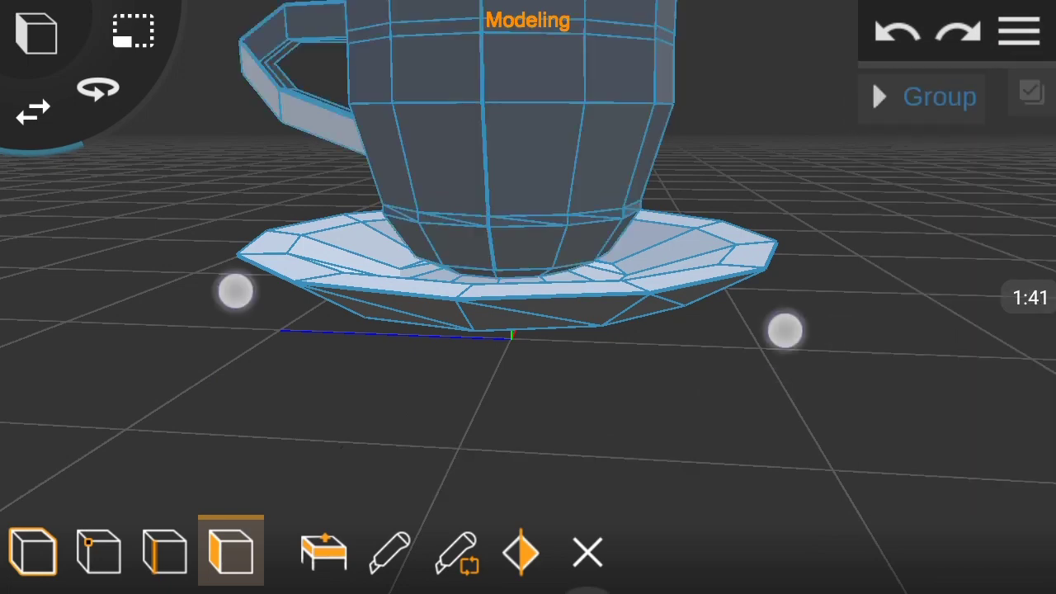
scroll(510, 311, up, 3)
click(911, 291)
Look down into the cup and bring up the list of shapes to add.
mouse_move(737, 289)
mouse_down()
mouse_move(971, 290)
mouse_move(933, 454)
mouse_move(806, 310)
mouse_up()
scroll(492, 348, down, 3)
click(36, 33)
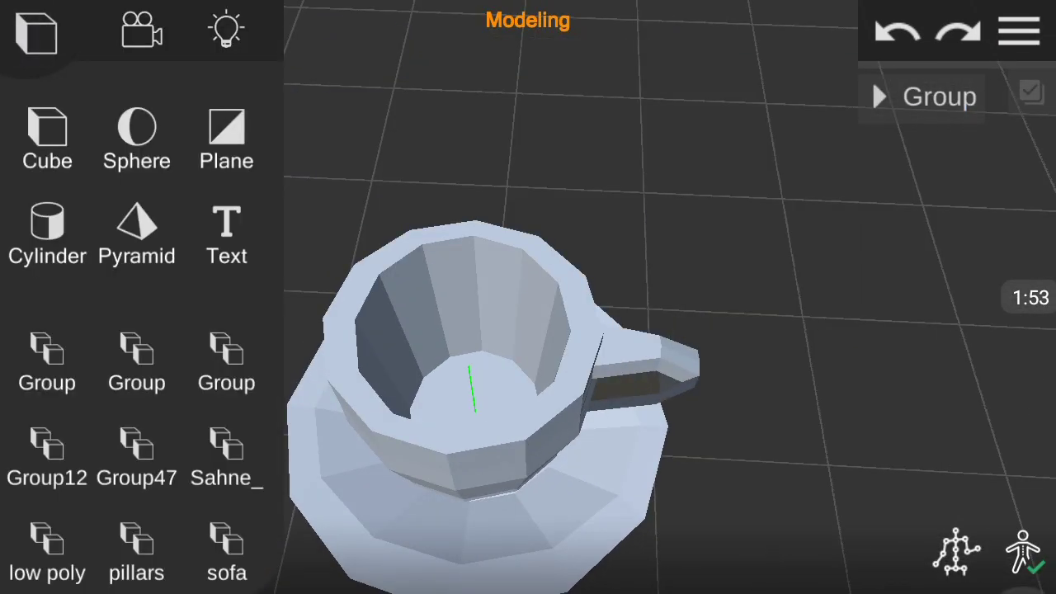
Add a new cylinder and move it up above the cup.
click(47, 219)
mouse_move(471, 378)
mouse_down()
mouse_move(501, 229)
mouse_move(454, 192)
mouse_up()
click(33, 111)
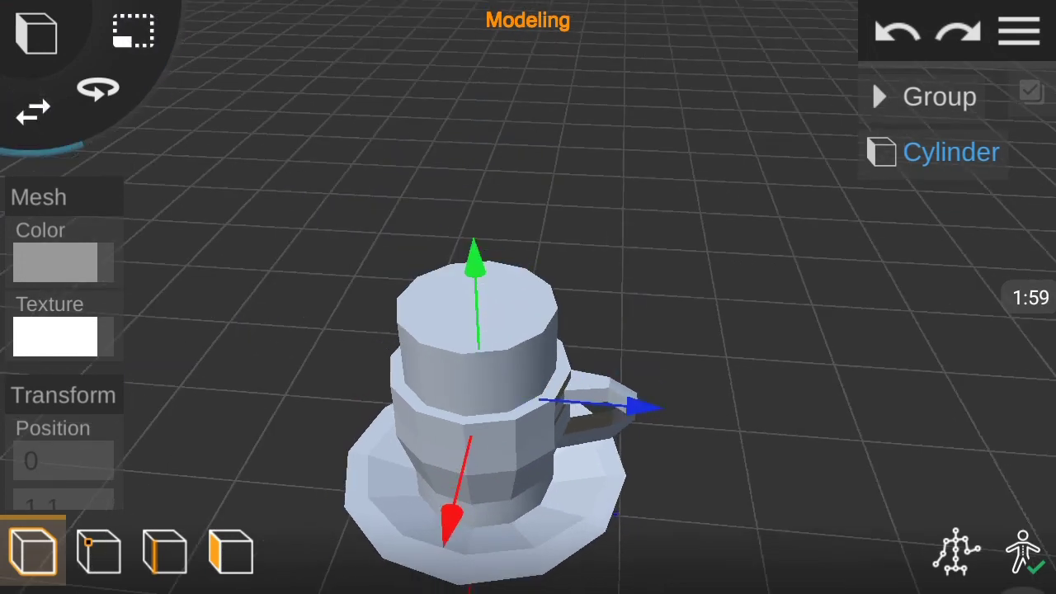
scroll(444, 286, up, 3)
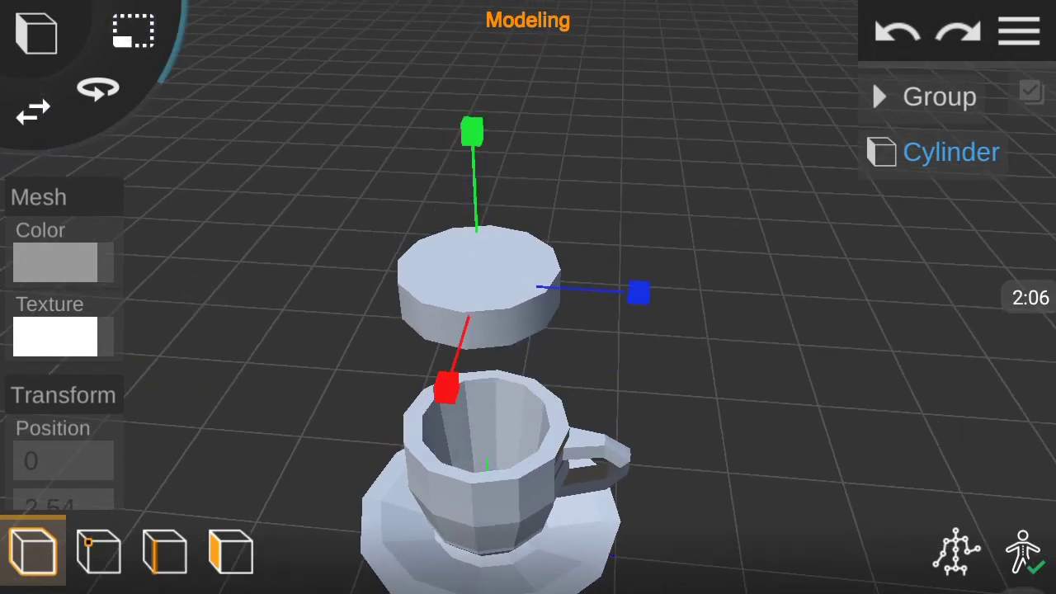
mouse_move(739, 230)
mouse_down()
mouse_move(750, 290)
mouse_move(806, 186)
mouse_up()
Pull the new cylinder's bottom face down to lengthen it into a tapered body.
click(231, 551)
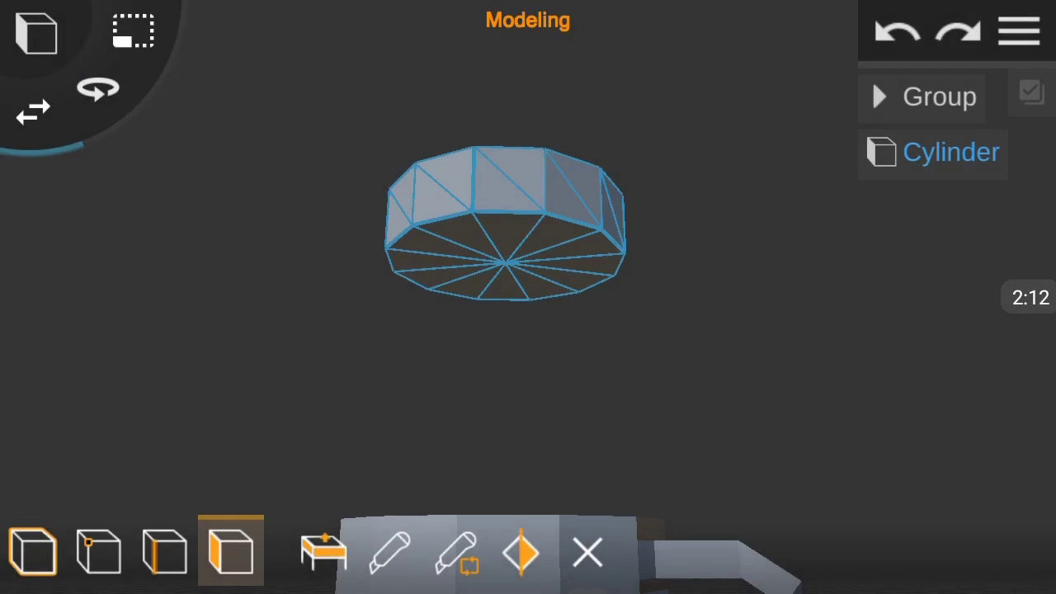
scroll(510, 248, up, 3)
click(512, 190)
drag(675, 234, 681, 235)
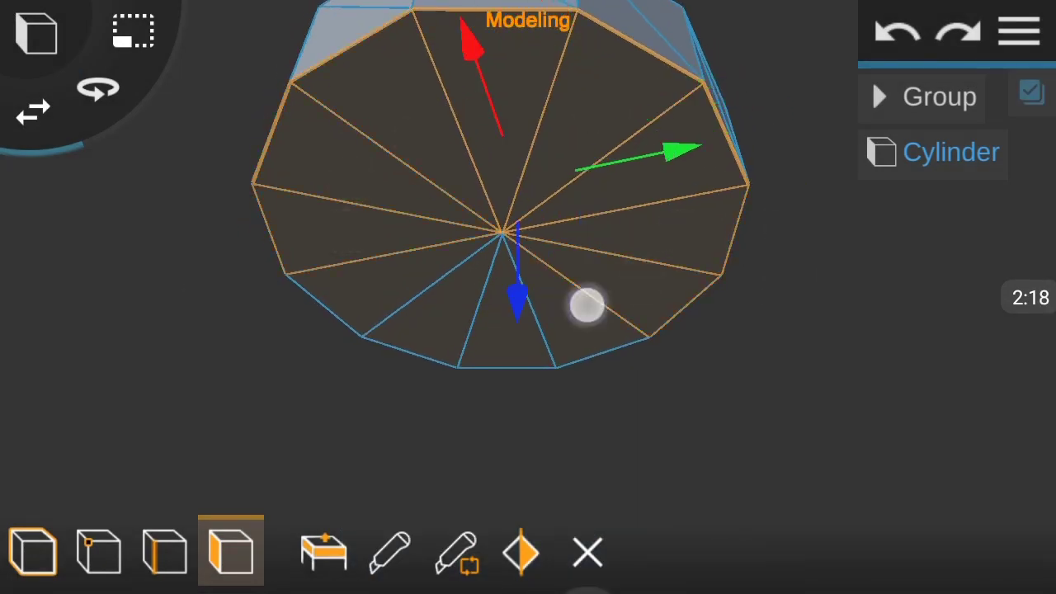
drag(445, 320, 874, 396)
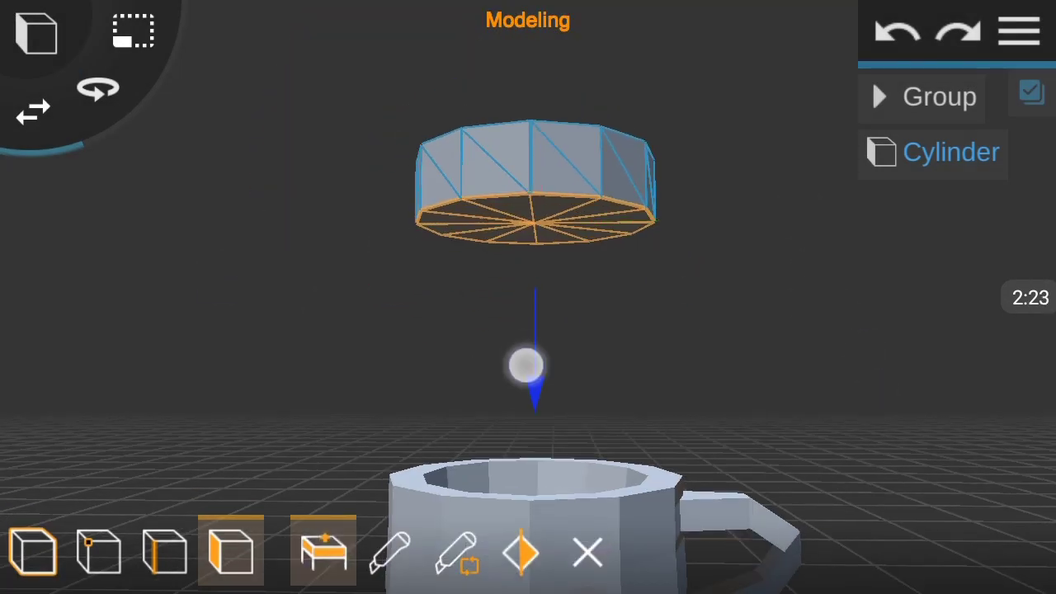
drag(777, 341, 771, 200)
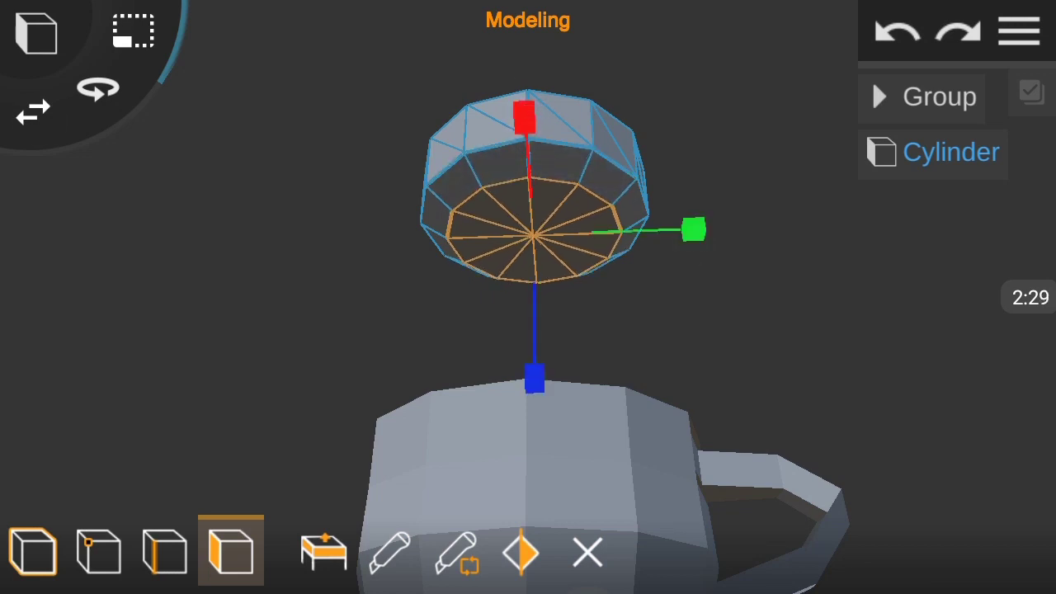
drag(755, 316, 751, 388)
drag(541, 381, 540, 410)
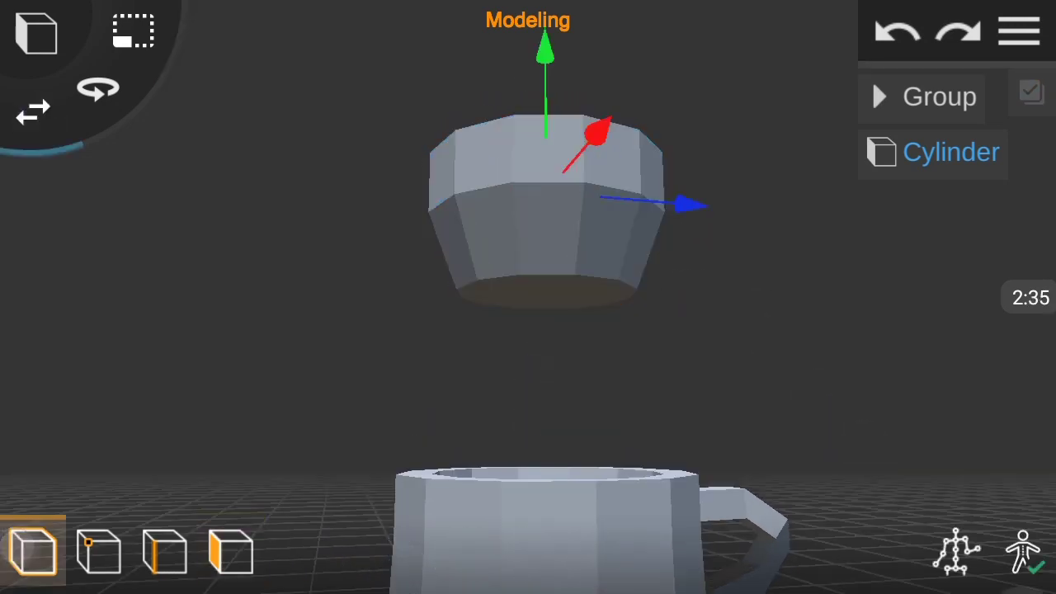
drag(775, 248, 775, 347)
click(55, 262)
Colour the tapered cylinder dark and lower it inside the cup as coffee.
click(773, 410)
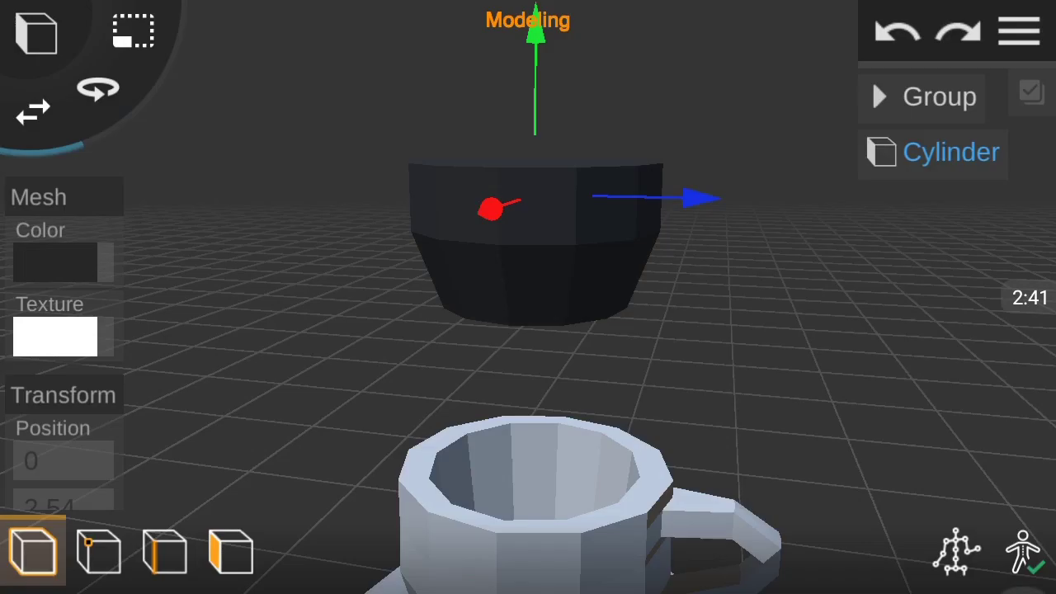
drag(557, 107, 583, 355)
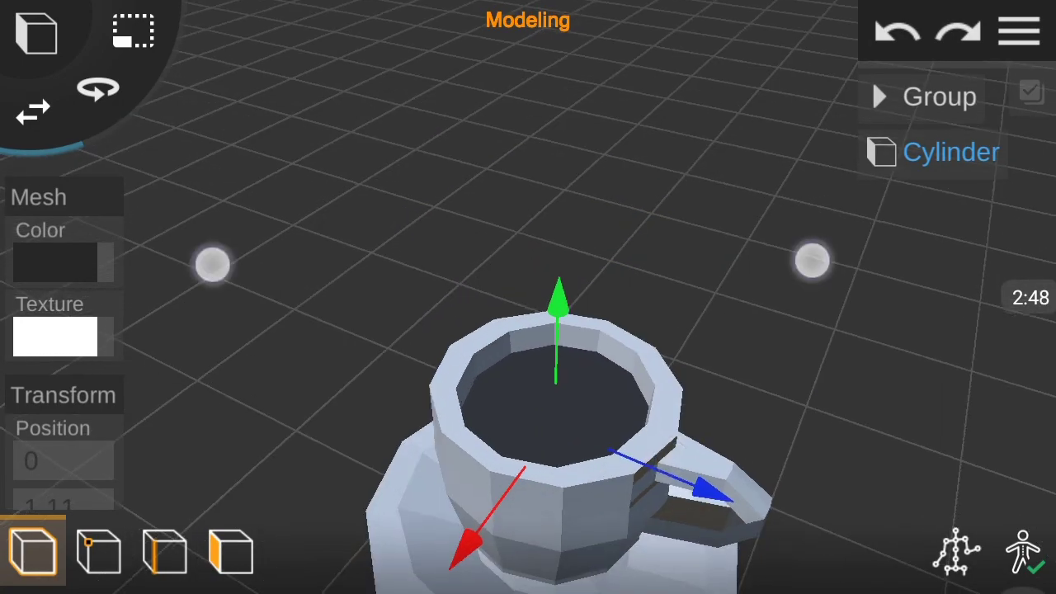
drag(583, 419, 568, 288)
mouse_move(806, 137)
mouse_down()
mouse_move(596, 247)
mouse_move(569, 410)
mouse_move(602, 174)
mouse_move(536, 519)
mouse_move(797, 193)
mouse_up()
click(1019, 32)
drag(578, 248, 608, 461)
mouse_move(577, 346)
mouse_down()
mouse_move(585, 181)
mouse_move(629, 259)
mouse_up()
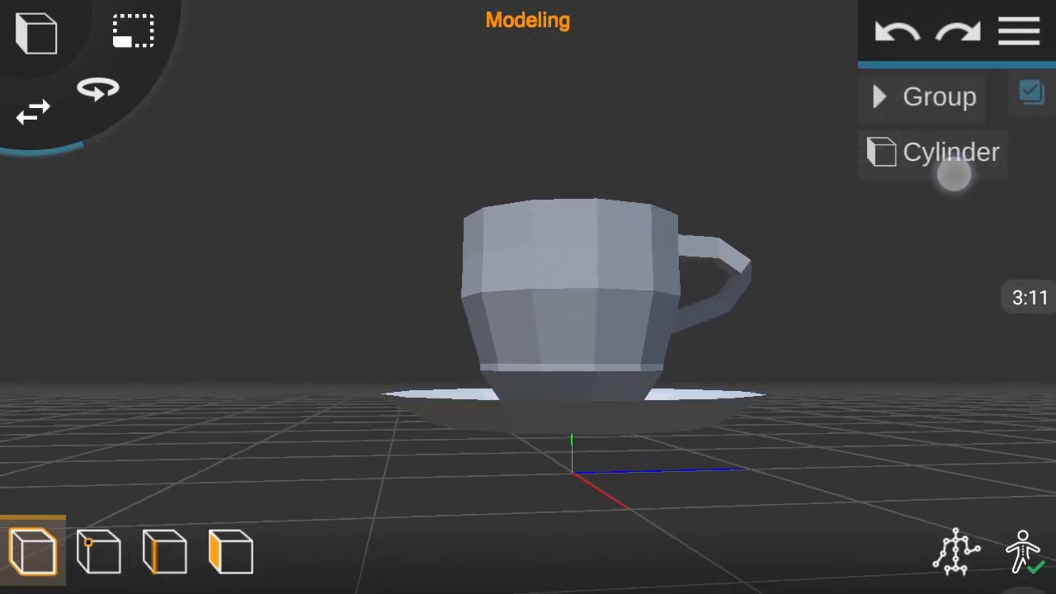
Nest the coffee Cylinder inside the cup's Group in the object list.
click(953, 175)
drag(954, 153, 939, 97)
click(879, 97)
click(1019, 32)
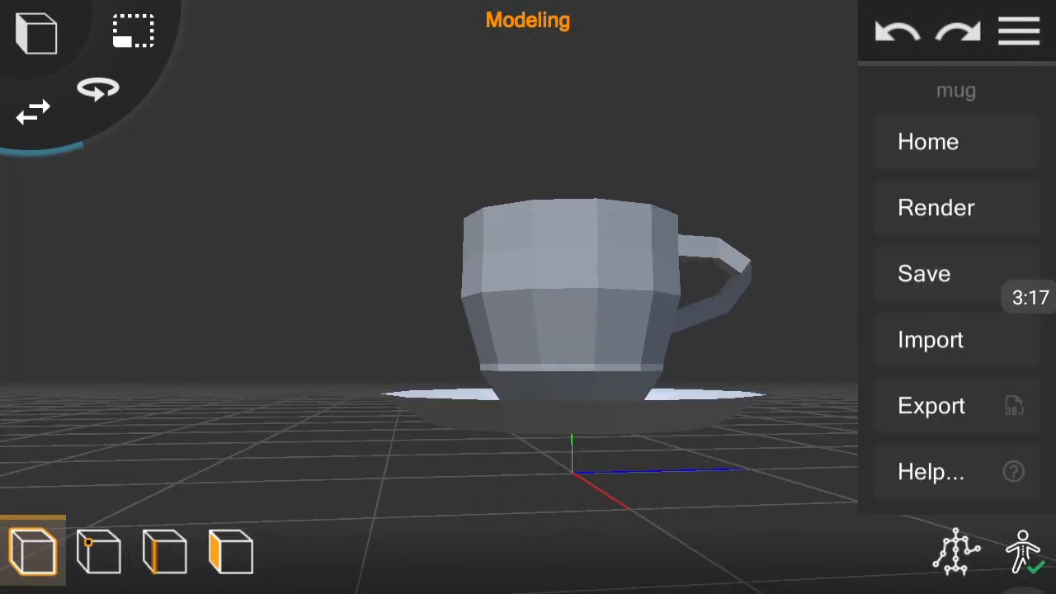
drag(768, 281, 773, 347)
Texture the saucer with marble2 and the cup with marble1 from the stone folder.
click(569, 313)
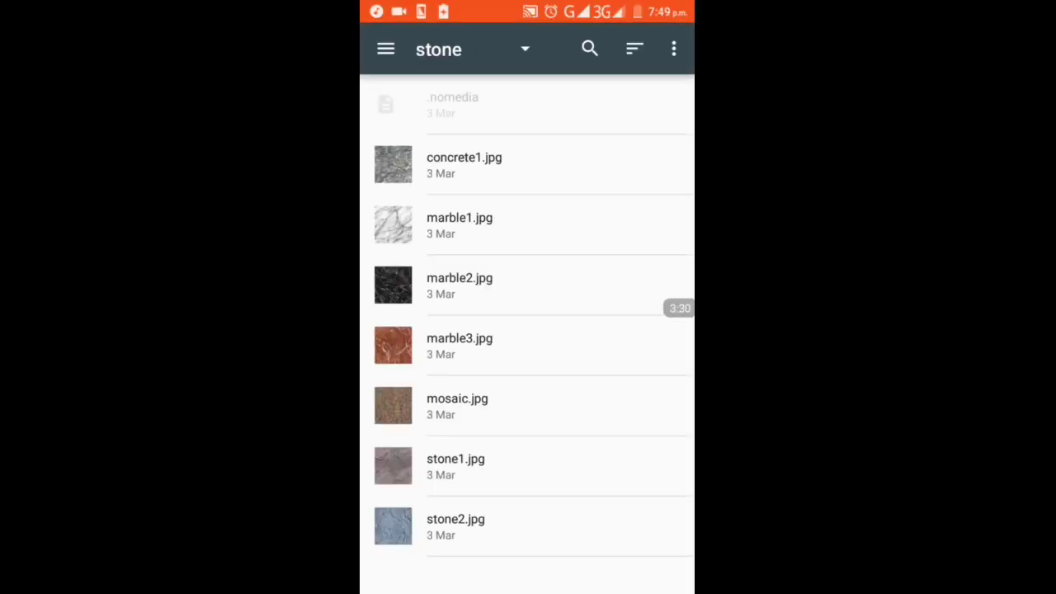
click(459, 285)
click(477, 225)
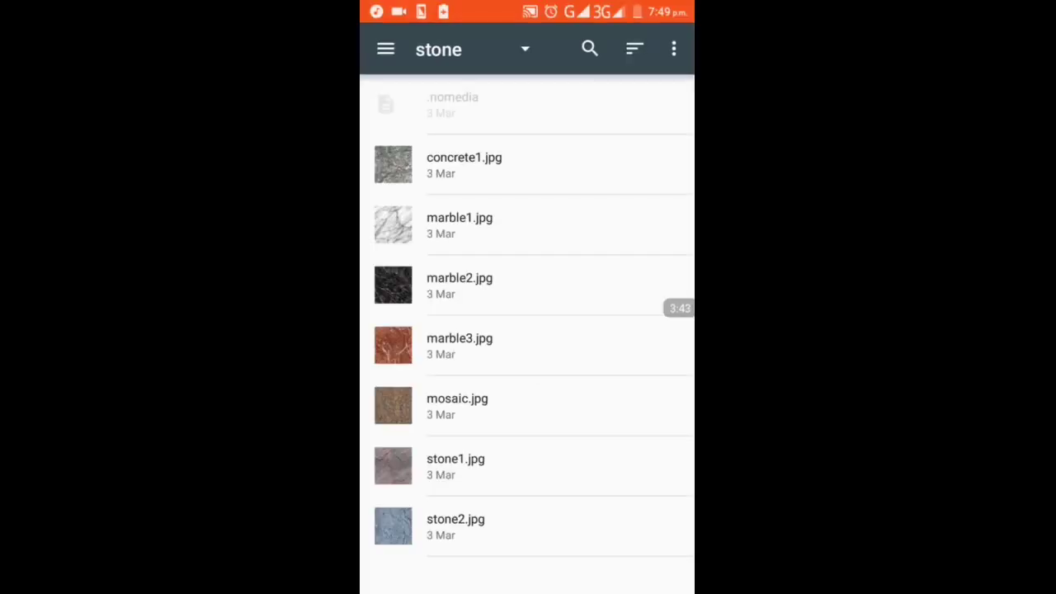
click(461, 220)
drag(789, 302, 884, 318)
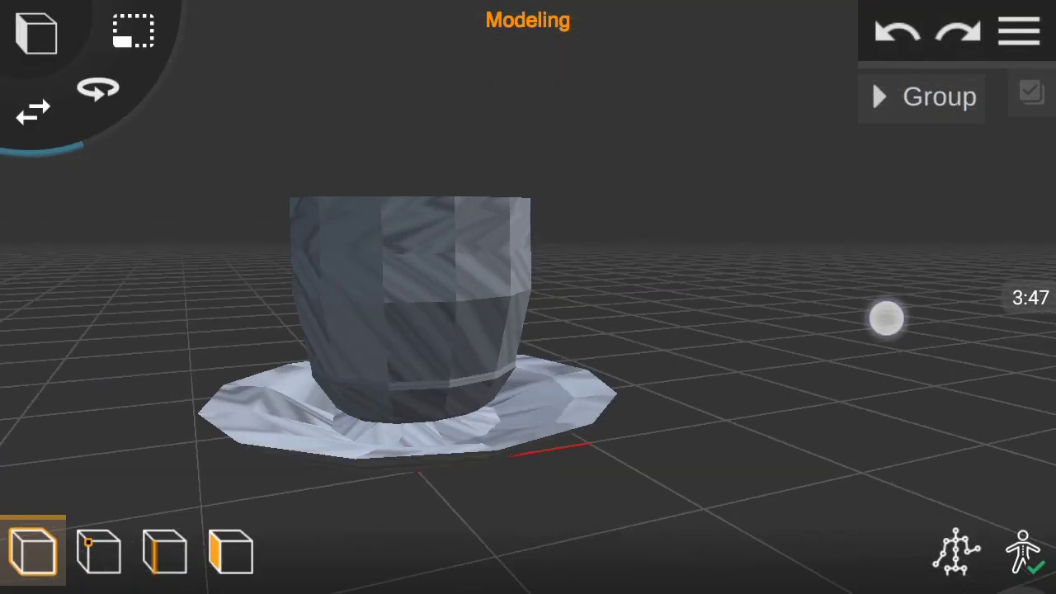
drag(773, 371, 726, 446)
Add a plane to the scene beneath the cup and saucer.
click(1020, 31)
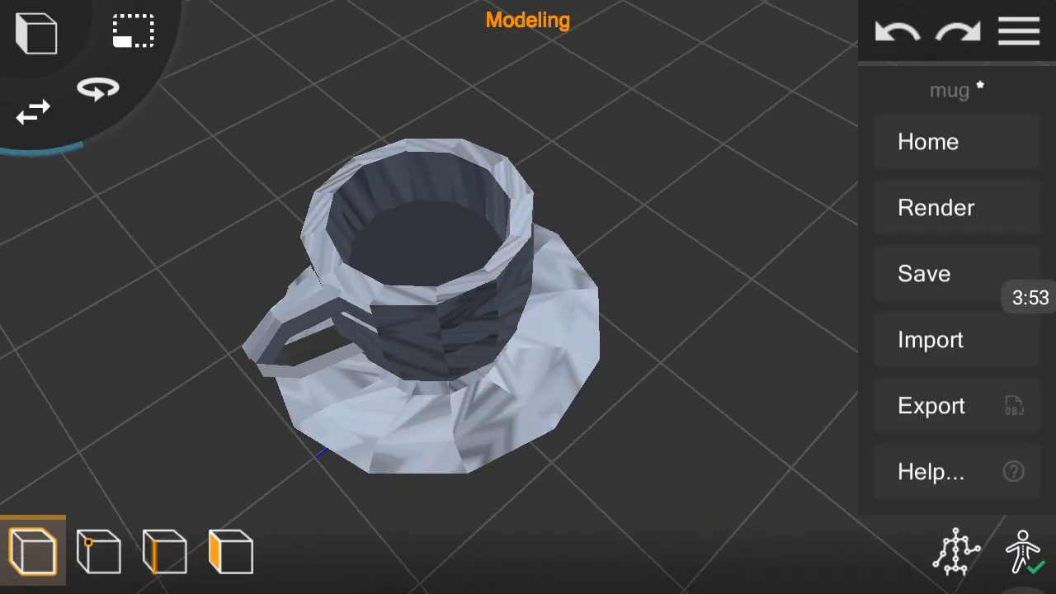
mouse_move(907, 310)
mouse_down()
mouse_move(789, 319)
mouse_move(776, 308)
mouse_move(772, 363)
mouse_up()
click(790, 318)
View the cup on its new floor from several angles and select the floor Plane.
drag(676, 392, 373, 395)
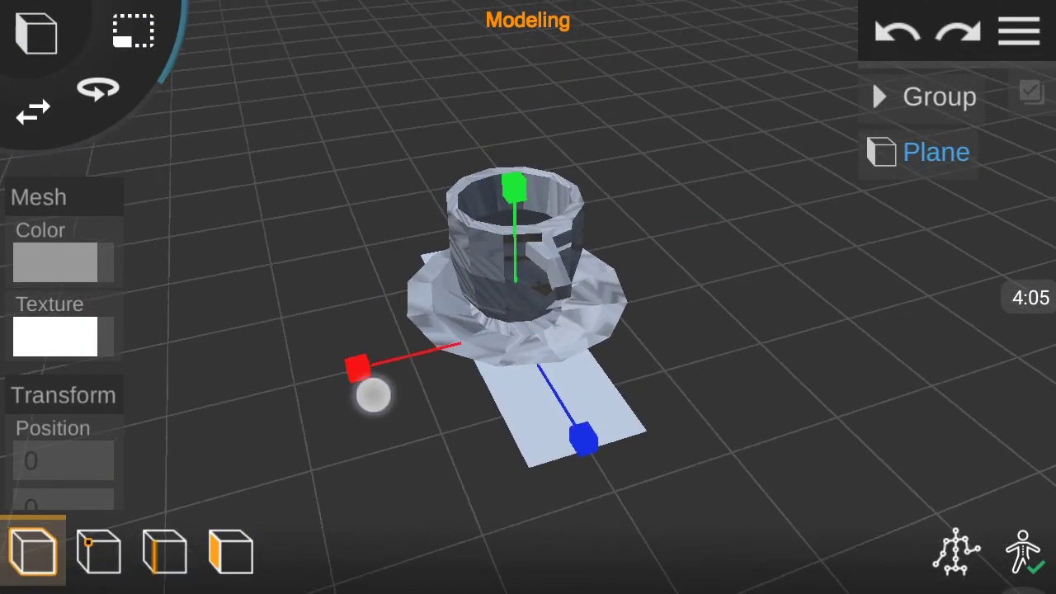
mouse_move(375, 359)
mouse_down()
mouse_move(611, 488)
mouse_move(710, 396)
mouse_up()
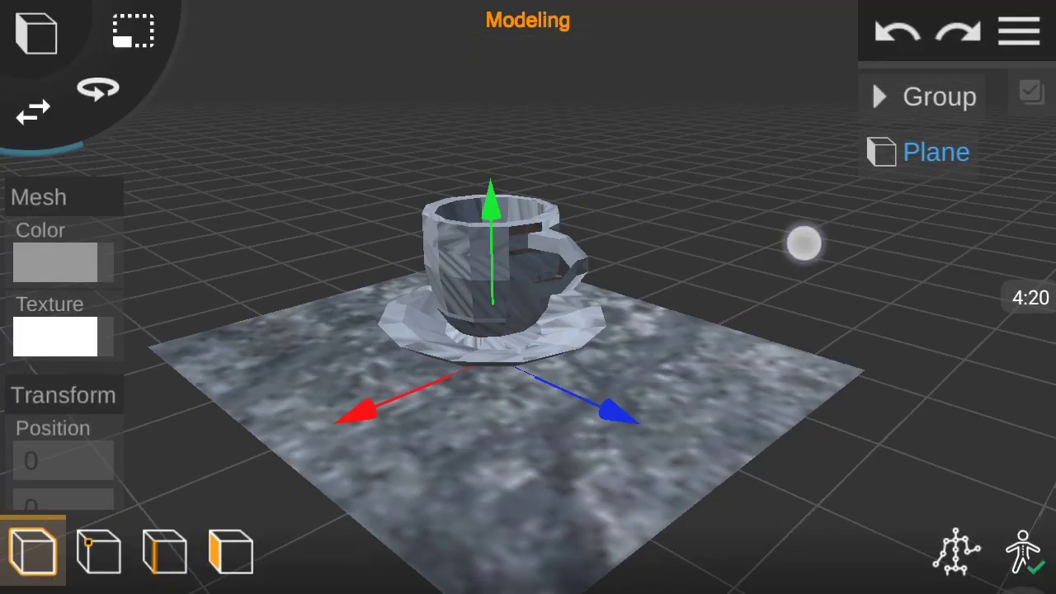
drag(802, 242, 704, 349)
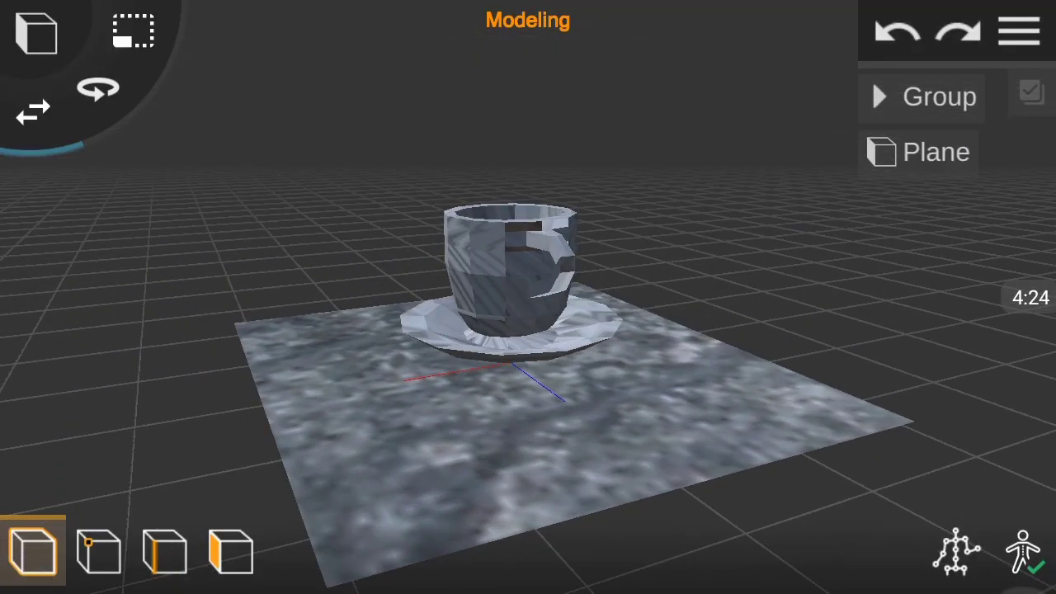
click(935, 152)
Duplicate the floor plane and set the copy's rotation to -90.
click(448, 474)
drag(377, 381, 438, 377)
click(98, 89)
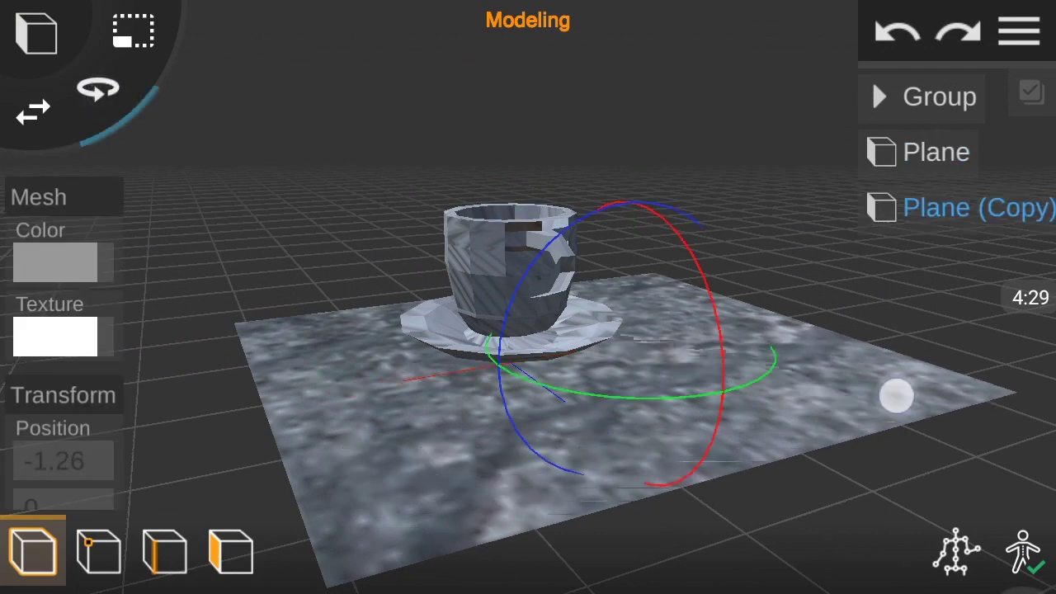
drag(896, 394, 507, 372)
drag(49, 388, 23, 199)
click(61, 414)
key(BackSpace)
key(BackSpace)
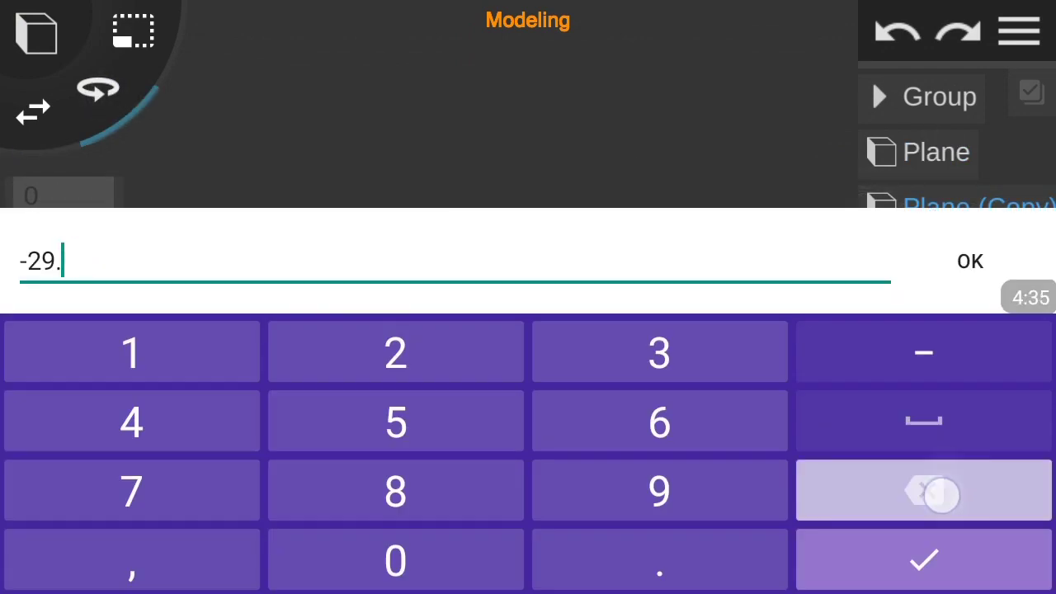
click(924, 561)
Raise the rotated copy upright behind the cup as a back wall.
click(33, 110)
drag(349, 302, 336, 396)
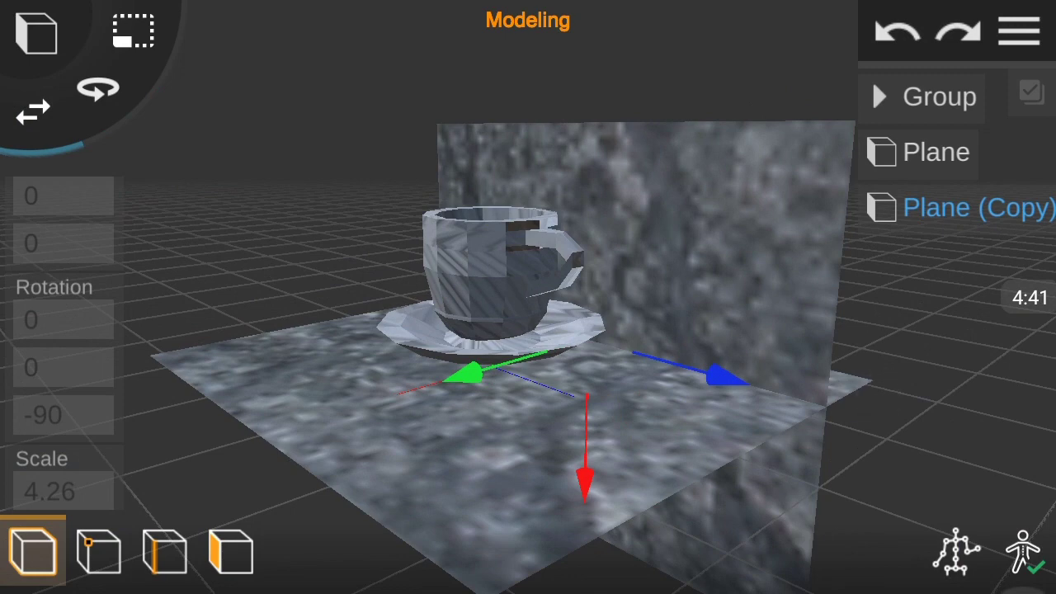
drag(544, 483, 578, 333)
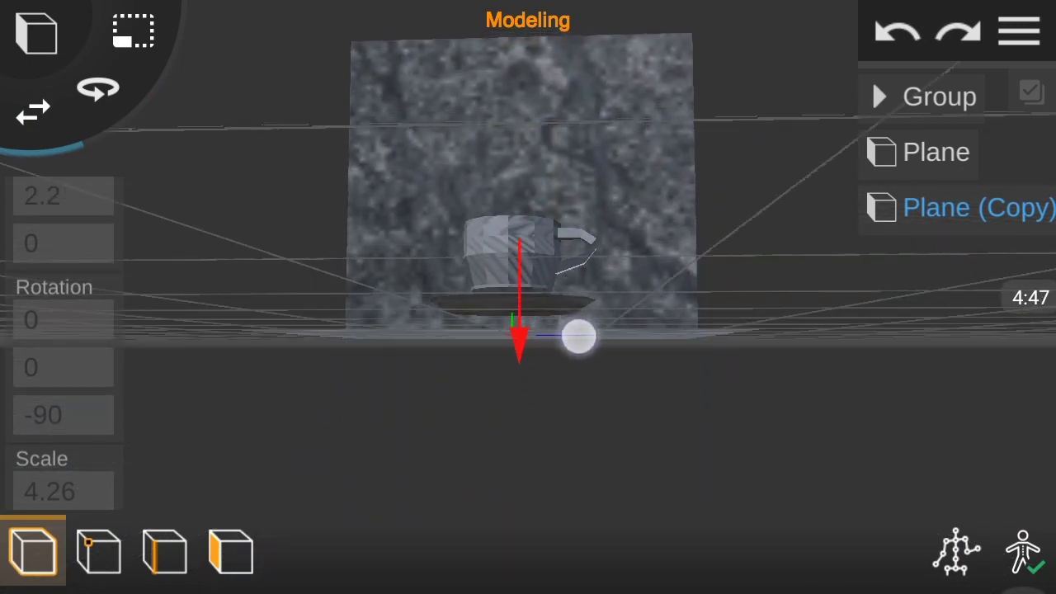
drag(830, 303, 809, 368)
Lower the cup Group onto the floor at Y -0.26.
click(1019, 31)
drag(783, 305, 800, 286)
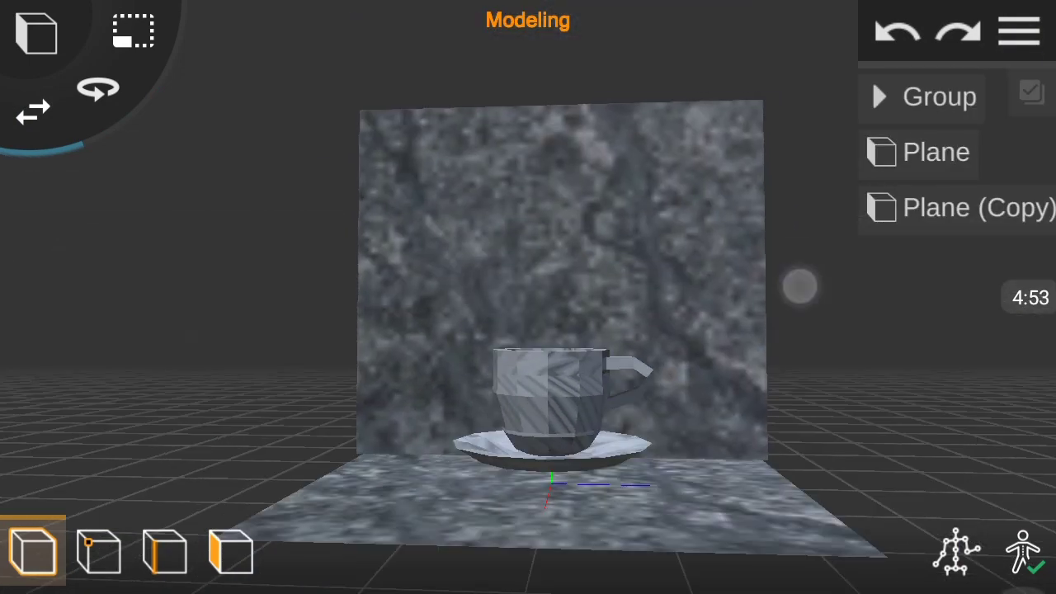
click(554, 408)
drag(587, 213, 587, 239)
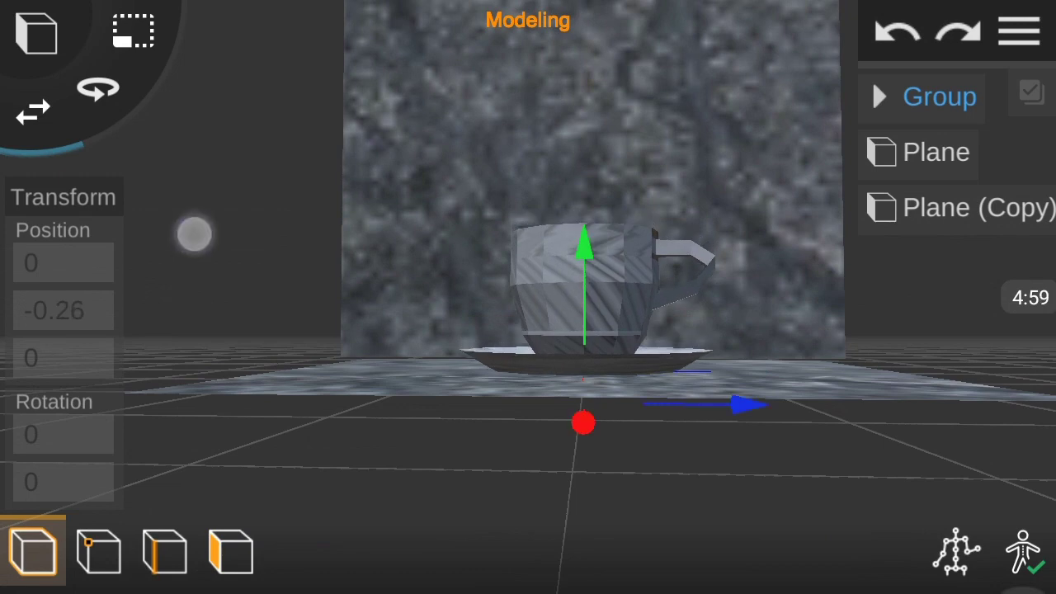
click(979, 207)
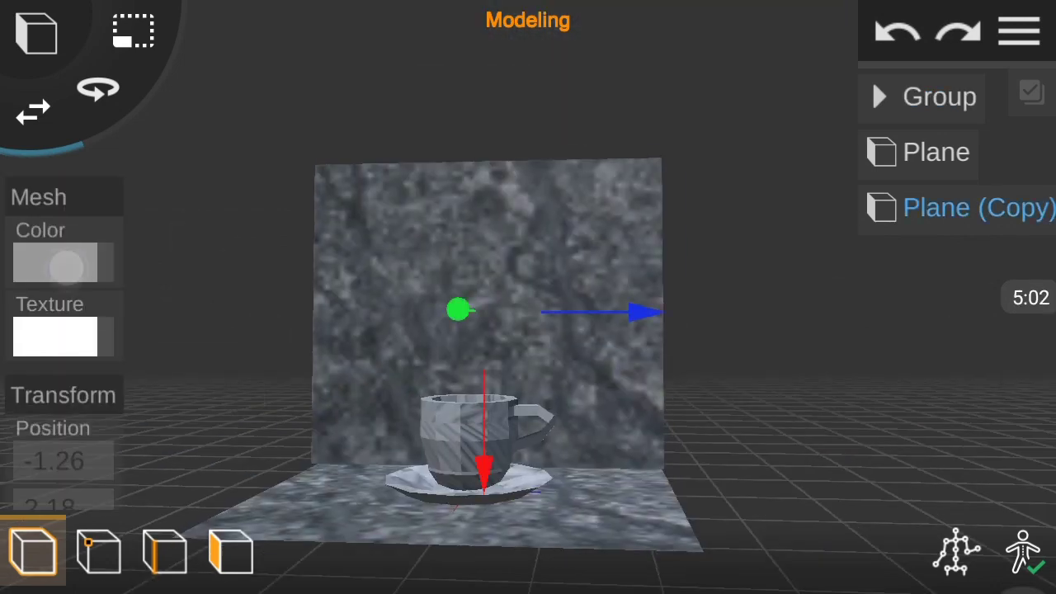
Tint the Plane (Copy) wall blue, then delete it from the scene.
click(66, 264)
drag(768, 196, 768, 233)
click(606, 232)
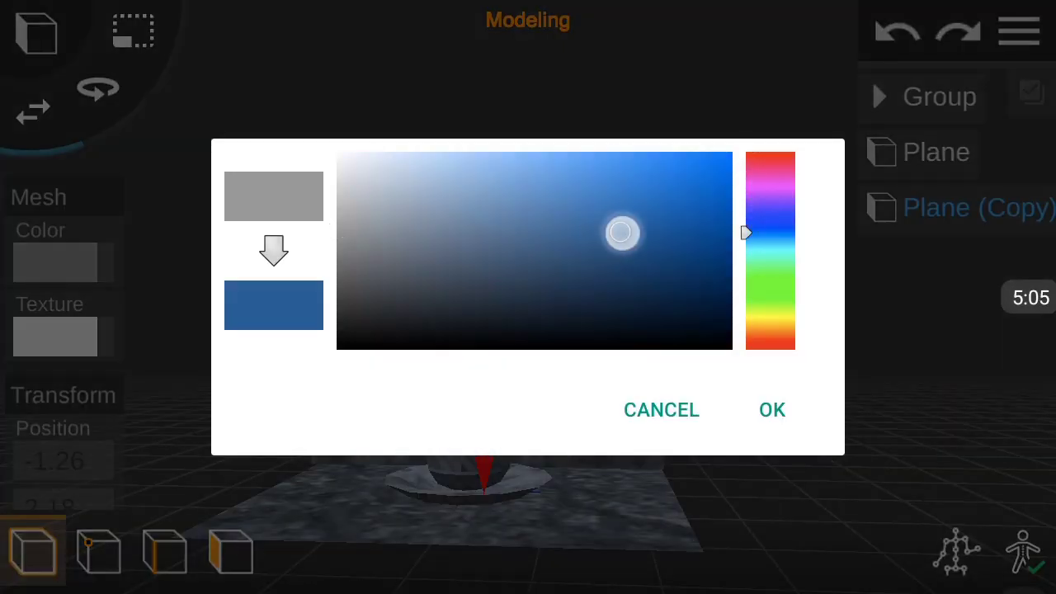
click(772, 410)
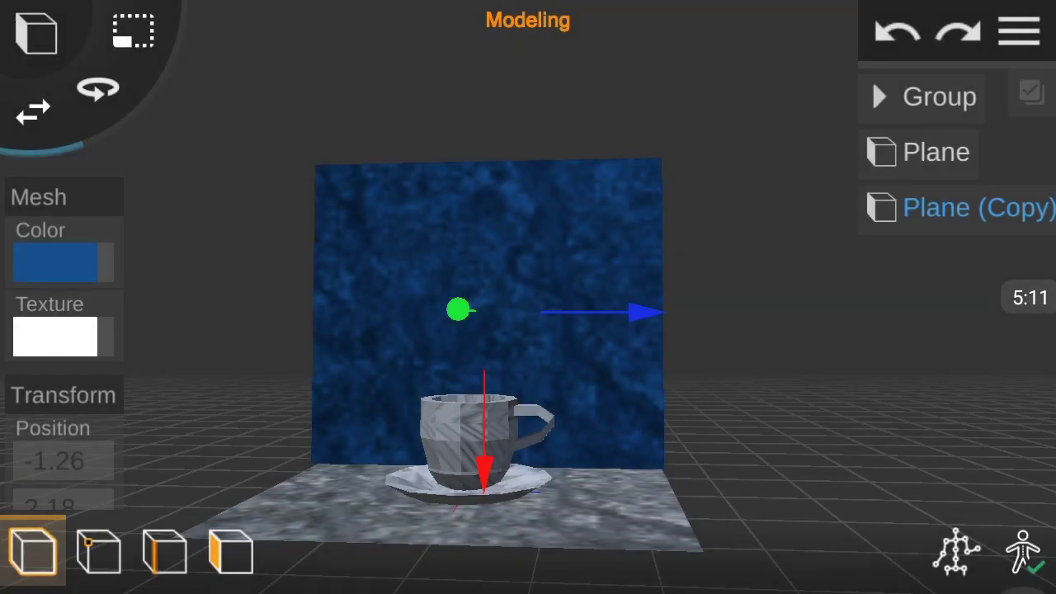
click(686, 460)
Add a Camera and set the scene background colour to teal blue.
click(35, 33)
click(141, 28)
click(105, 342)
mouse_move(769, 201)
mouse_down()
mouse_move(794, 338)
mouse_move(932, 528)
mouse_move(806, 286)
mouse_move(734, 325)
mouse_move(592, 464)
mouse_up()
click(772, 410)
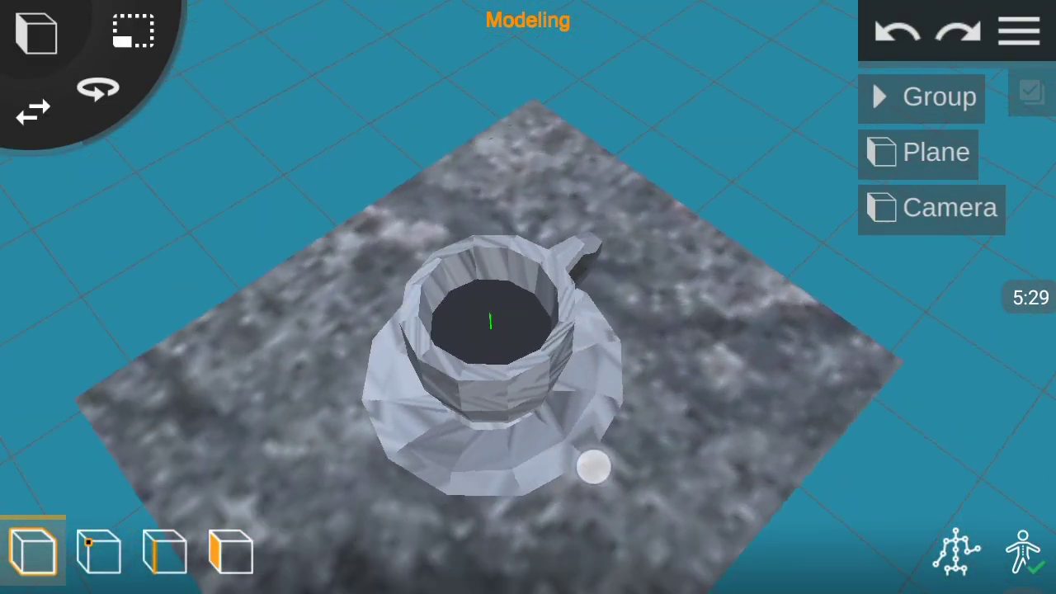